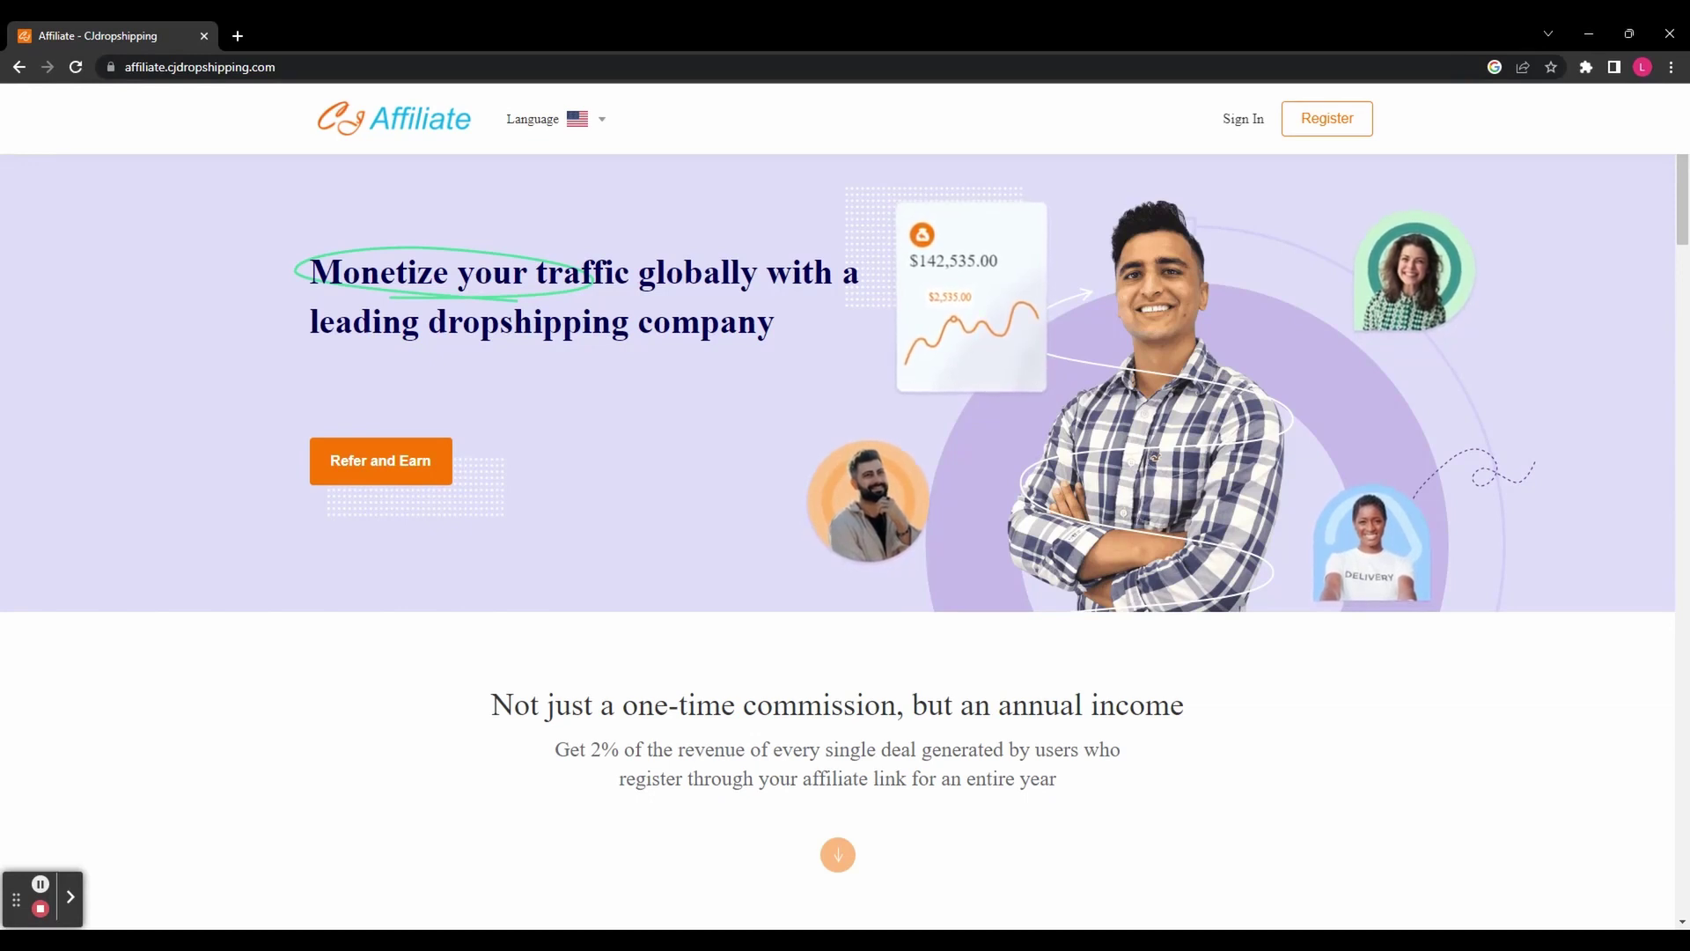
pyautogui.scroll(-2, 1647, 586)
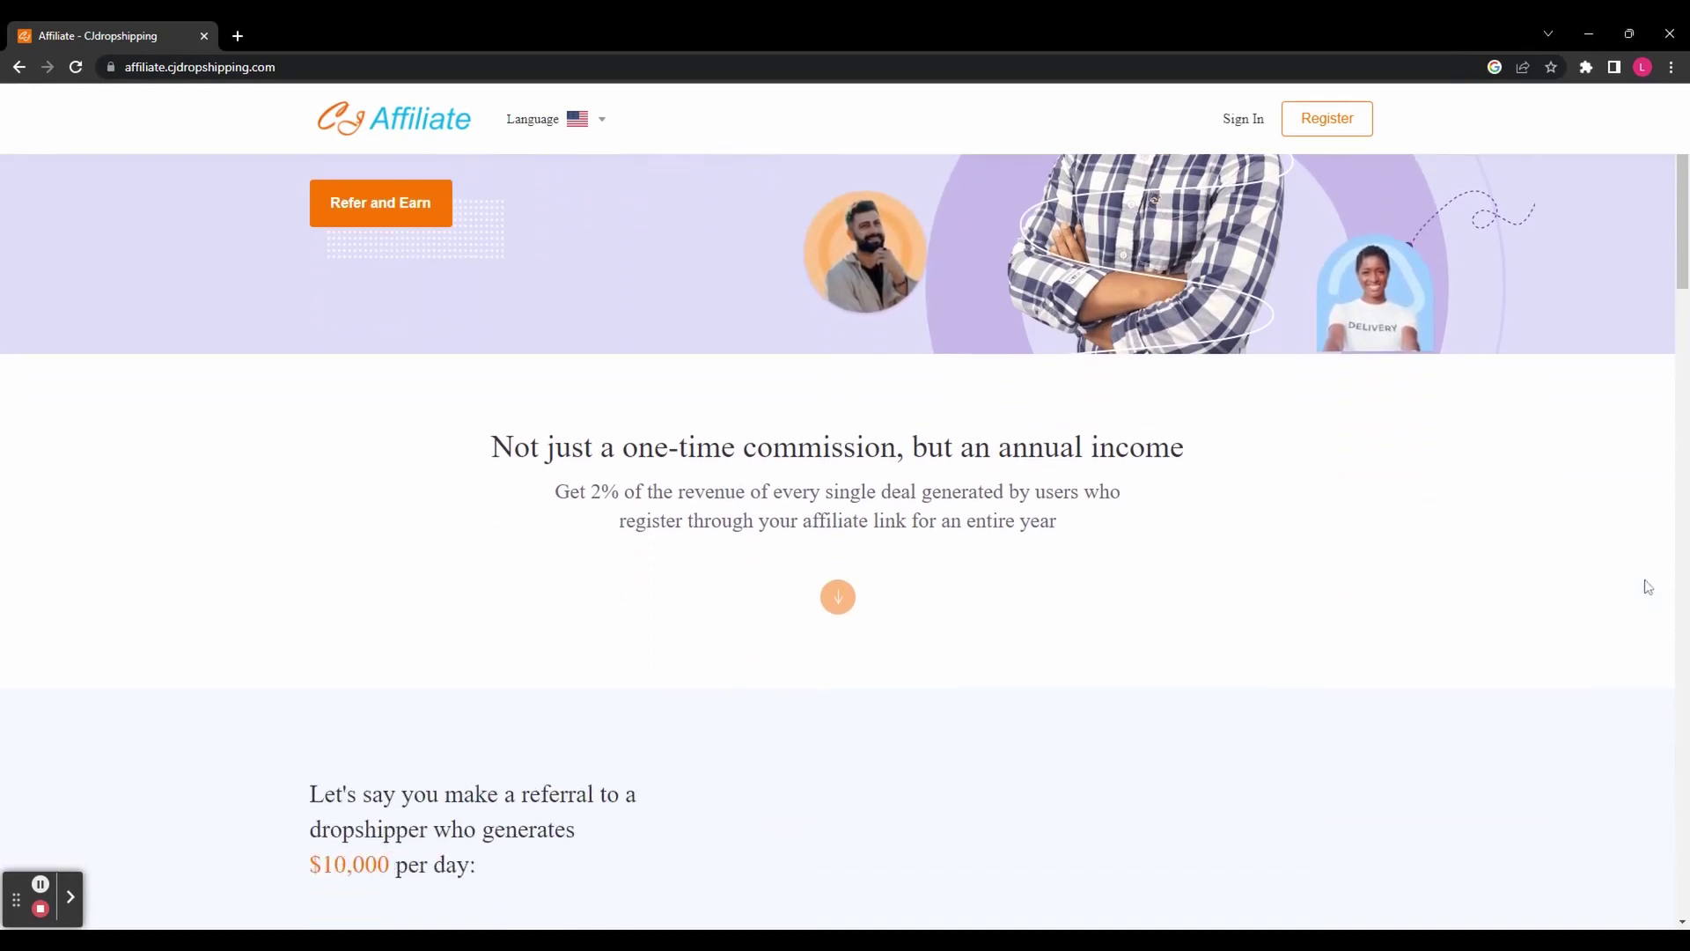
pyautogui.scroll(-2, 1647, 587)
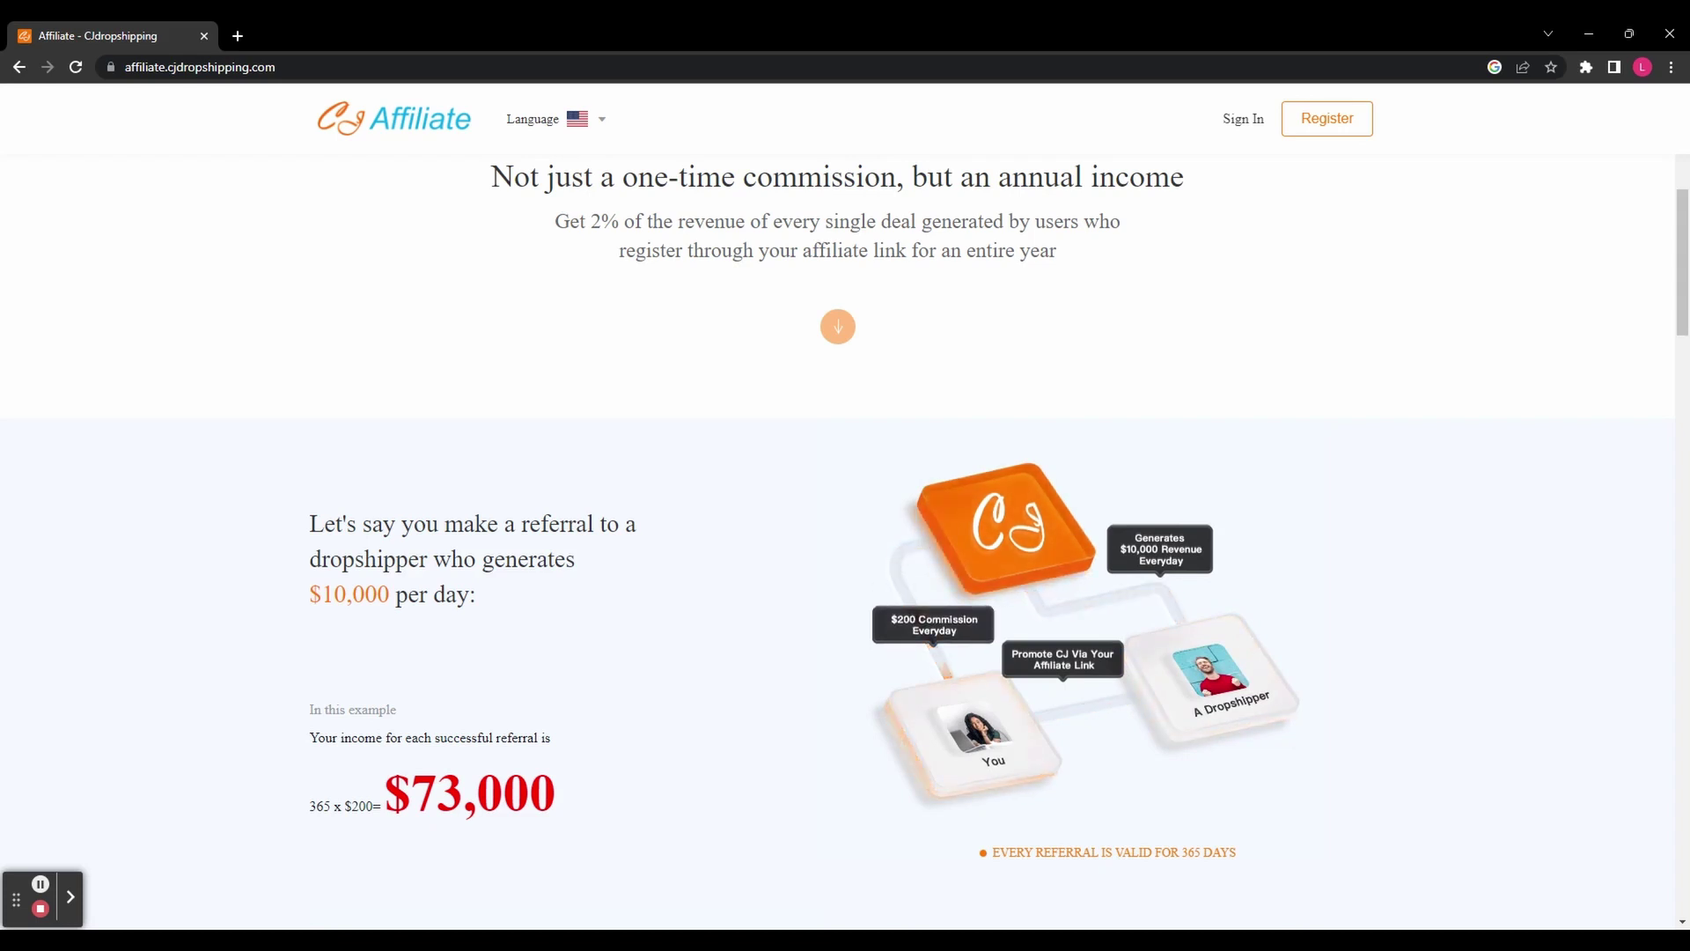
pyautogui.scroll(-2, 1426, 362)
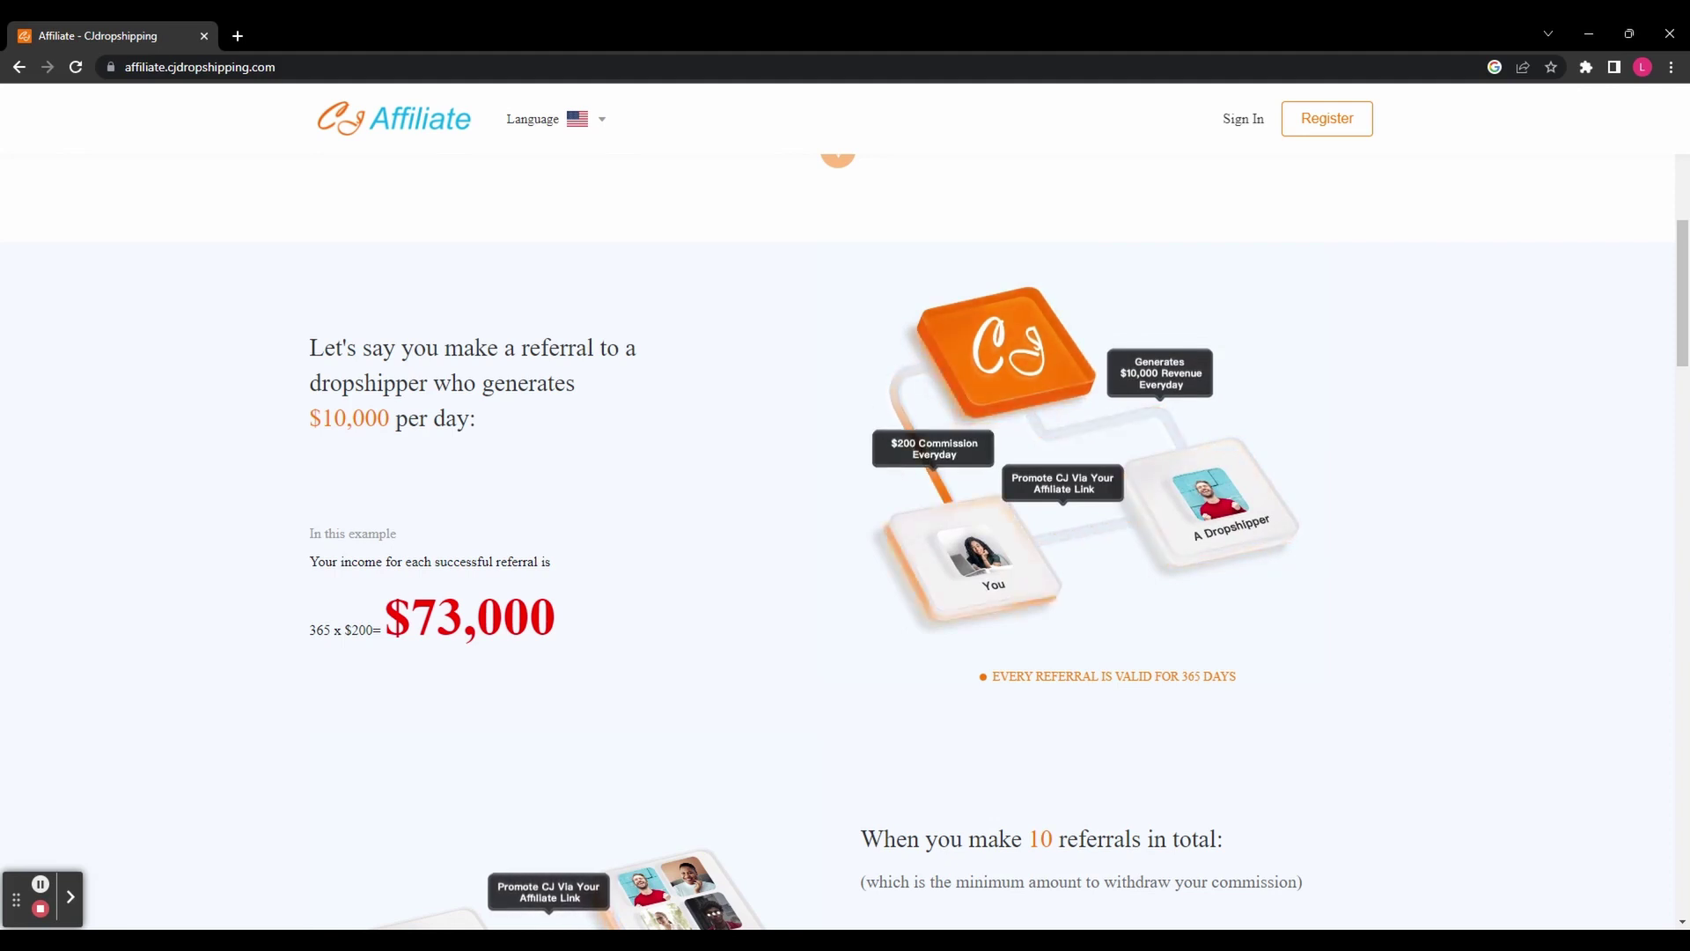
pyautogui.scroll(-3, 1427, 361)
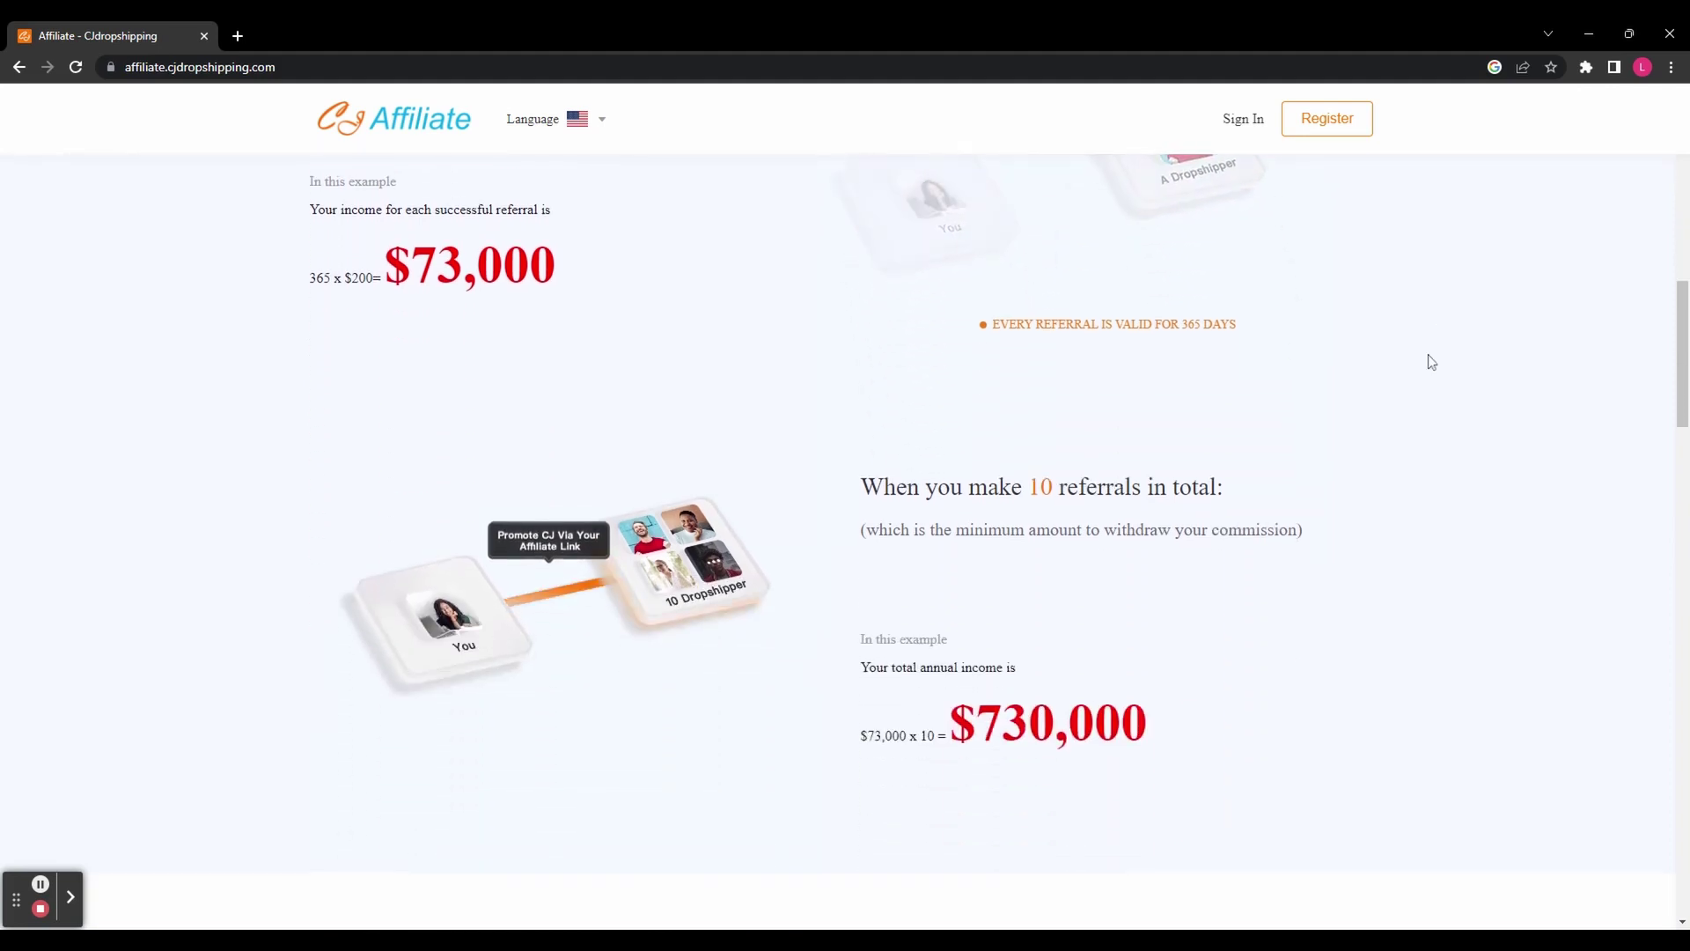
pyautogui.scroll(-1, 1428, 363)
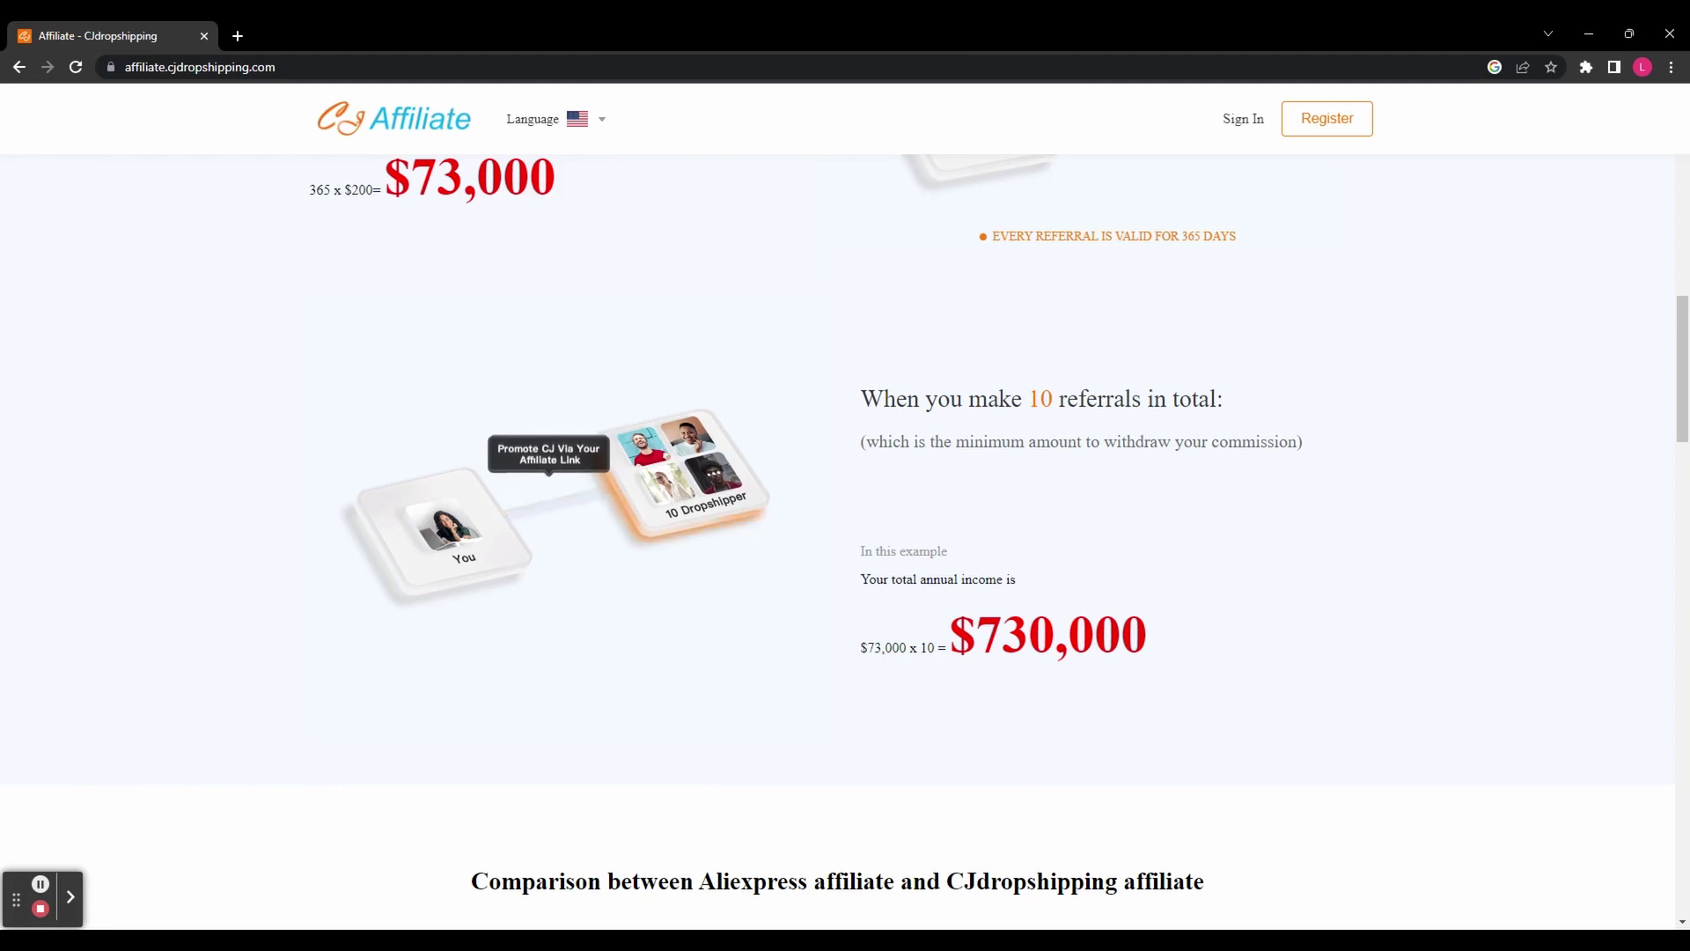
pyautogui.scroll(-1, 1429, 361)
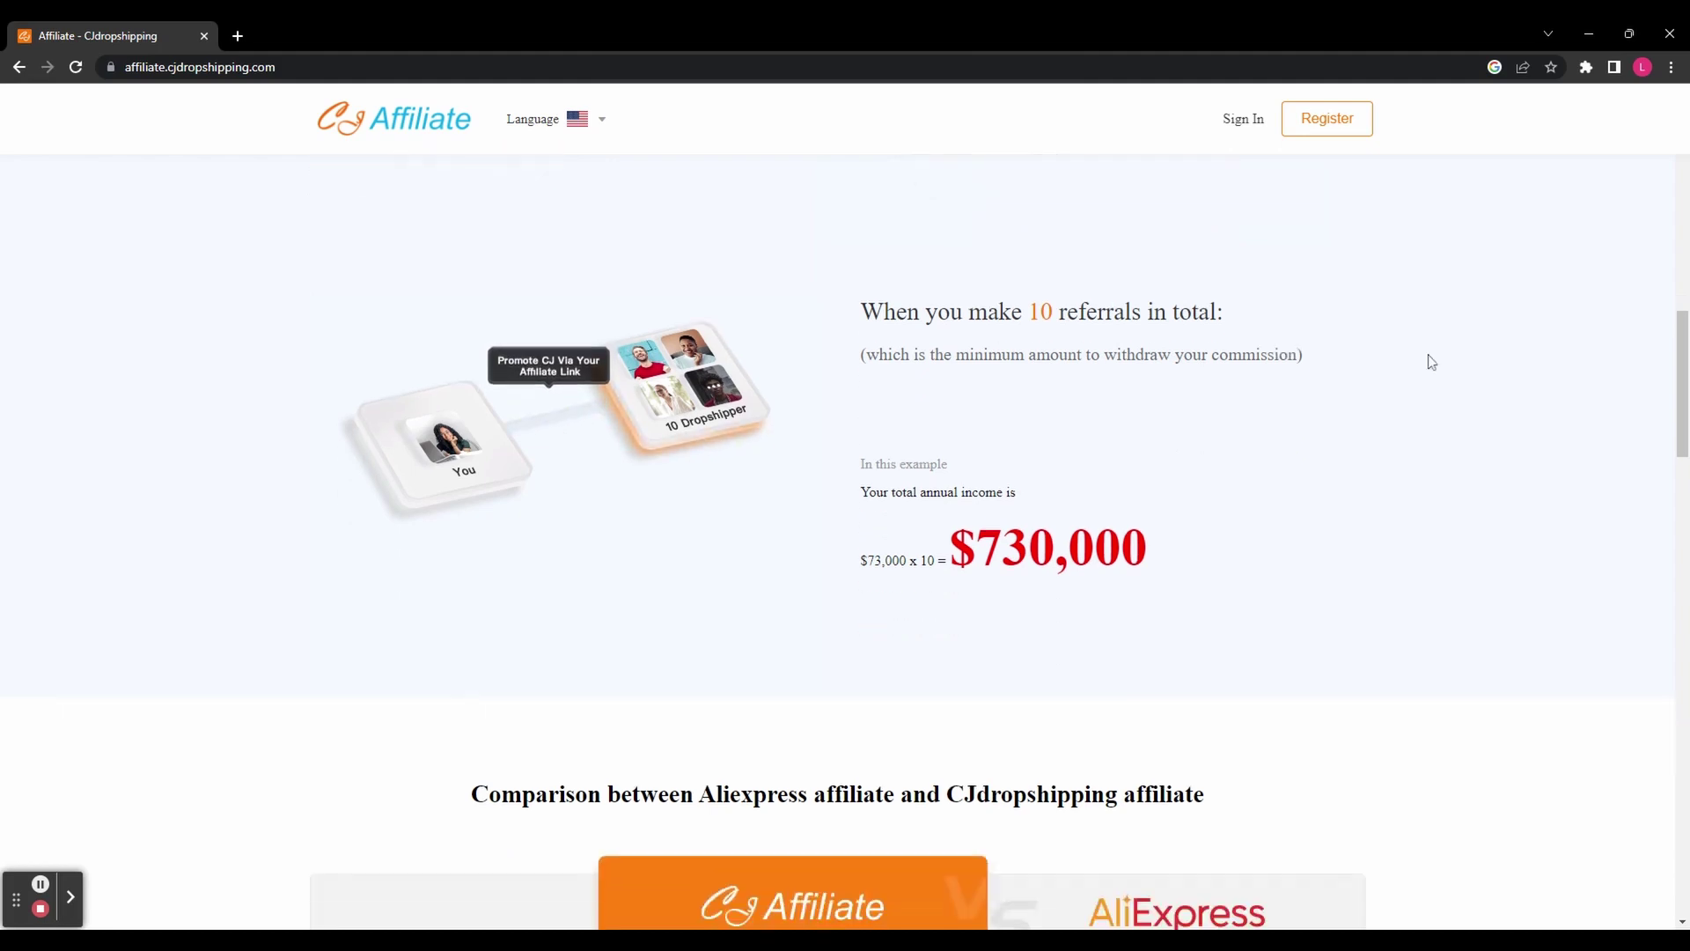
pyautogui.scroll(-1, 1428, 361)
pyautogui.scroll(-2, 1429, 361)
pyautogui.scroll(-1, 1430, 360)
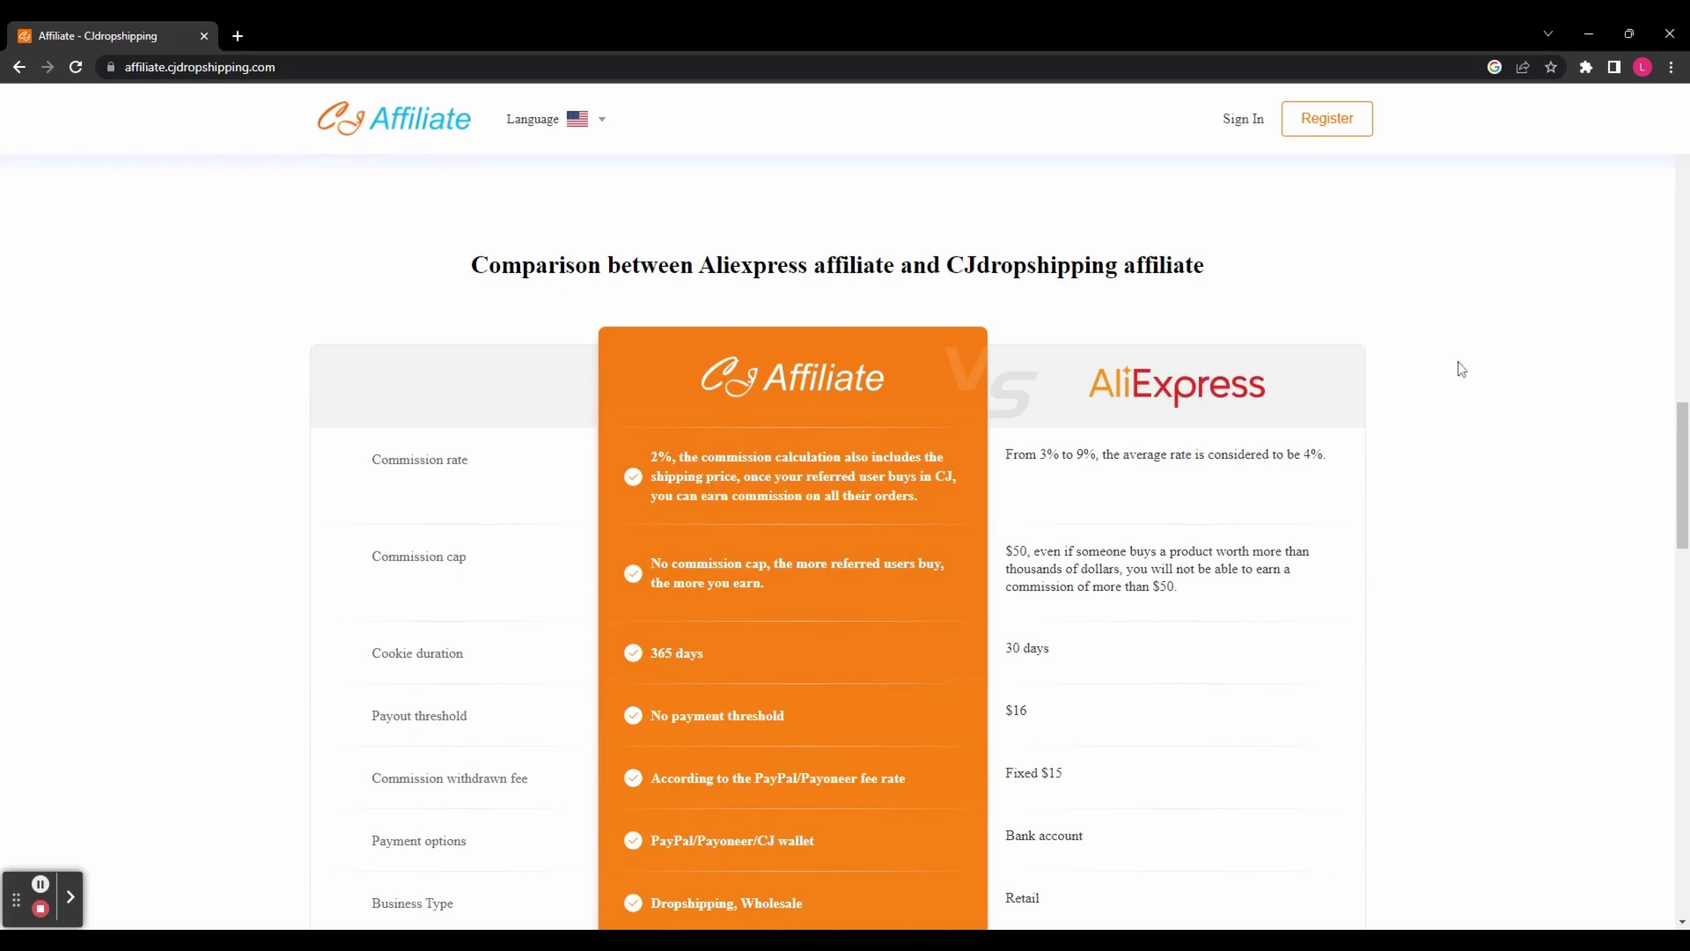
pyautogui.scroll(-1, 1460, 367)
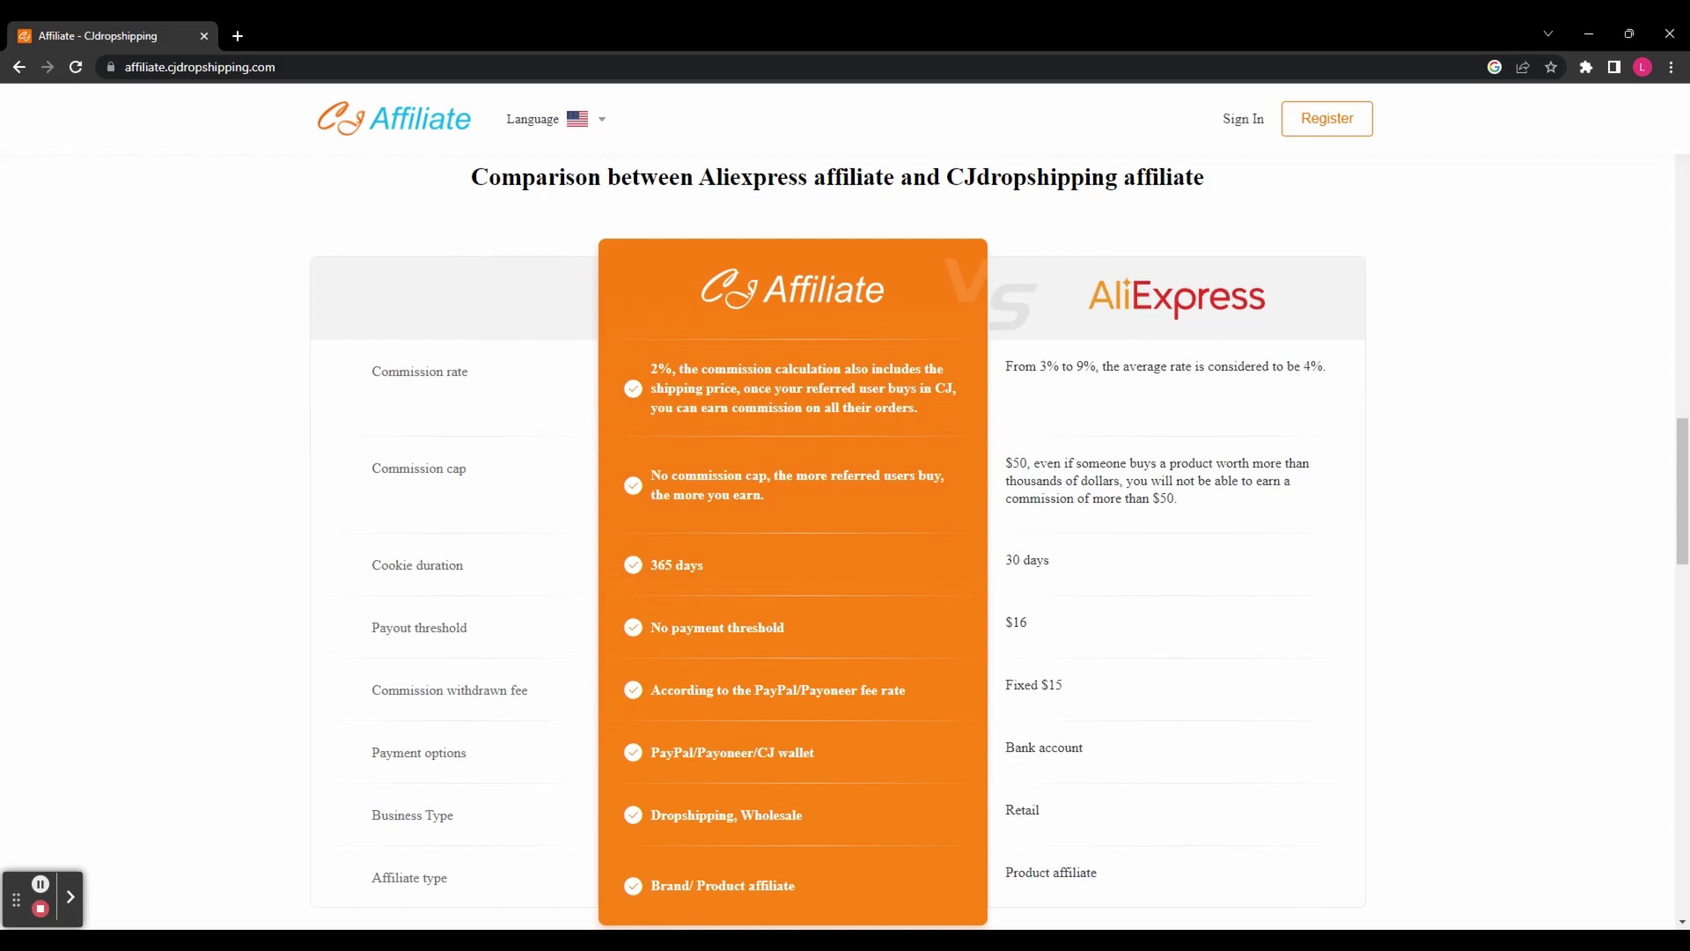
pyautogui.scroll(-1, 1459, 369)
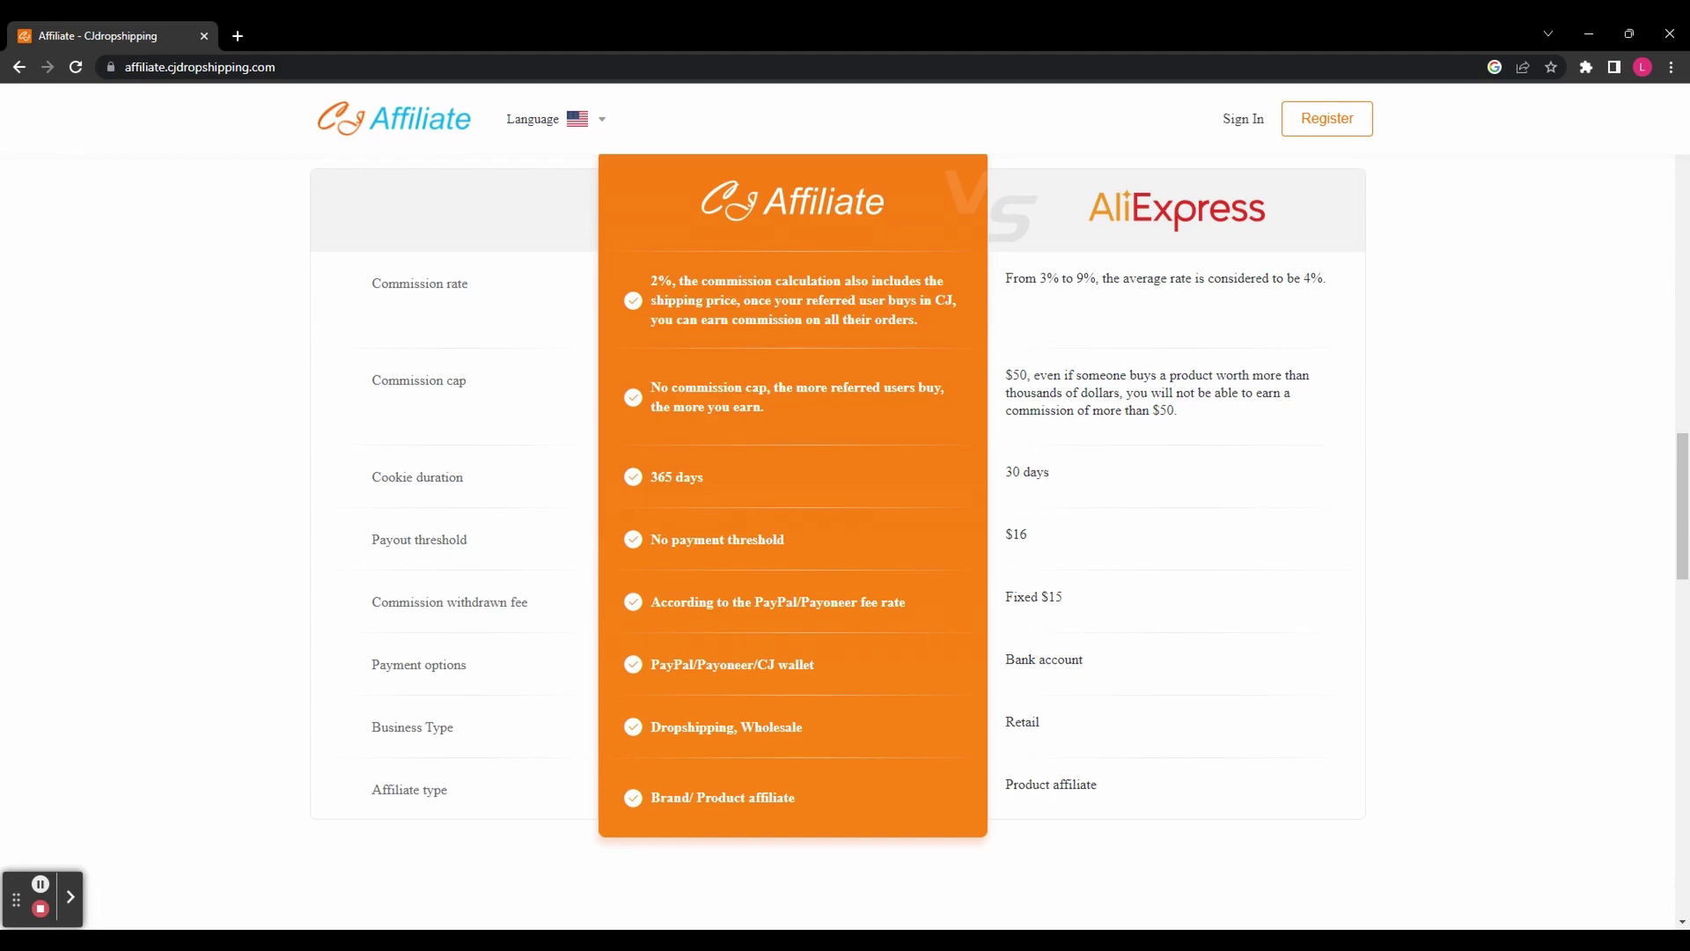
# Register for the affiliate program, answering the discovery survey with 'Recommendation by Others'.
pyautogui.press('Home')
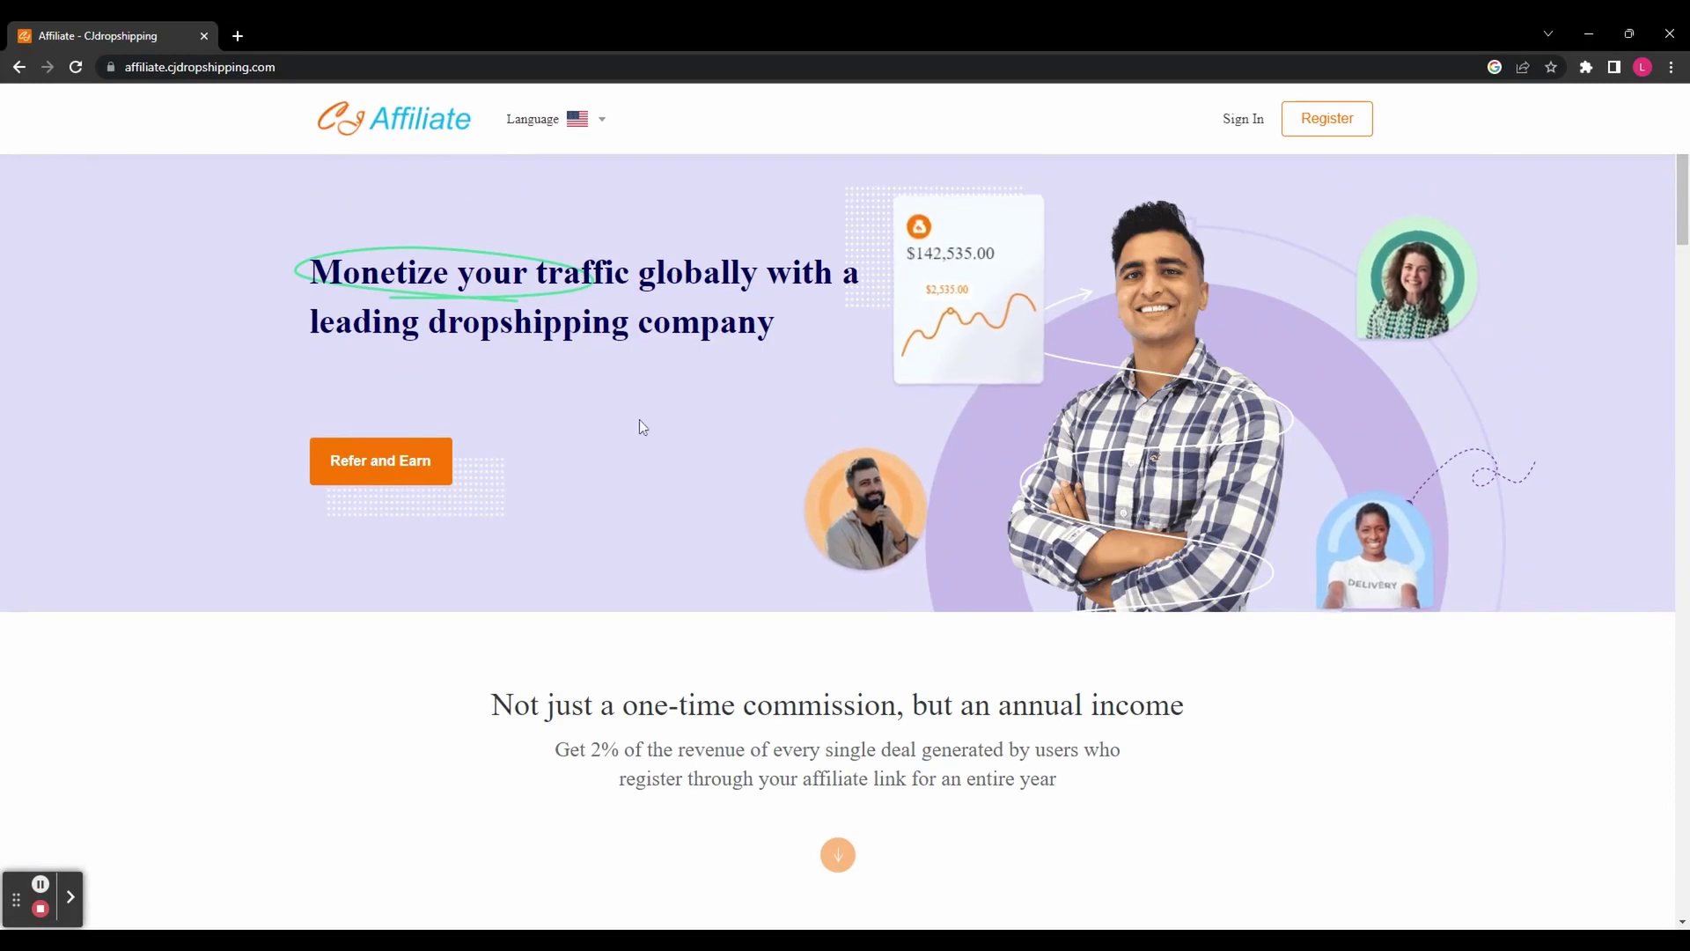
pyautogui.click(430, 490)
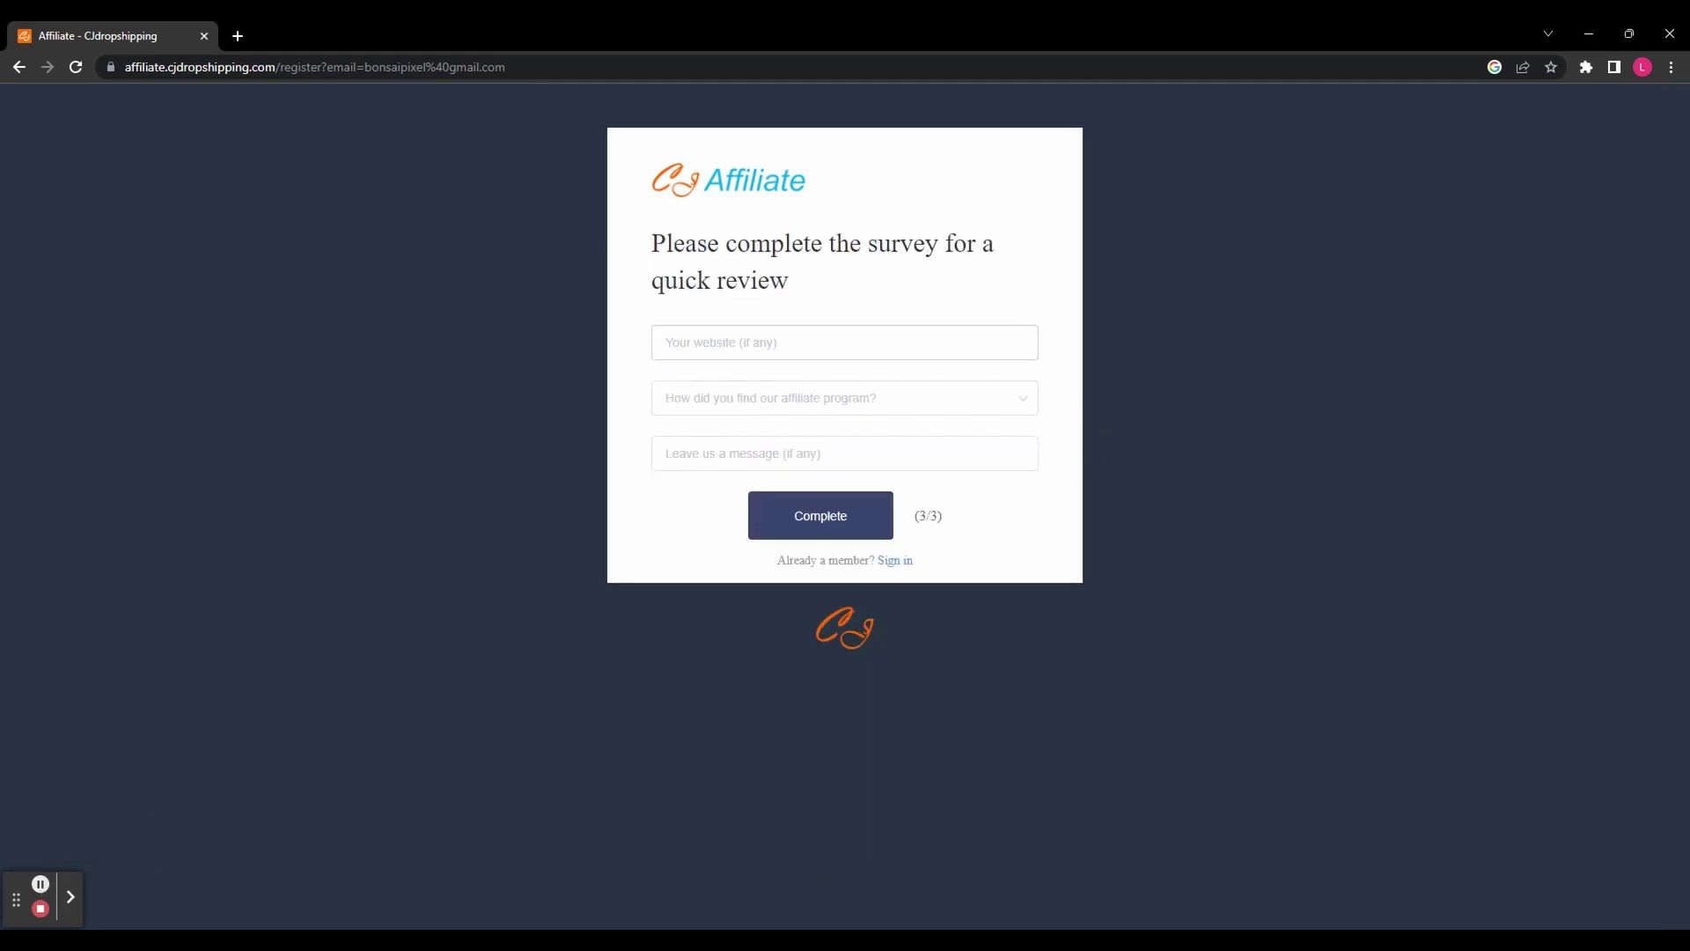
pyautogui.click(757, 419)
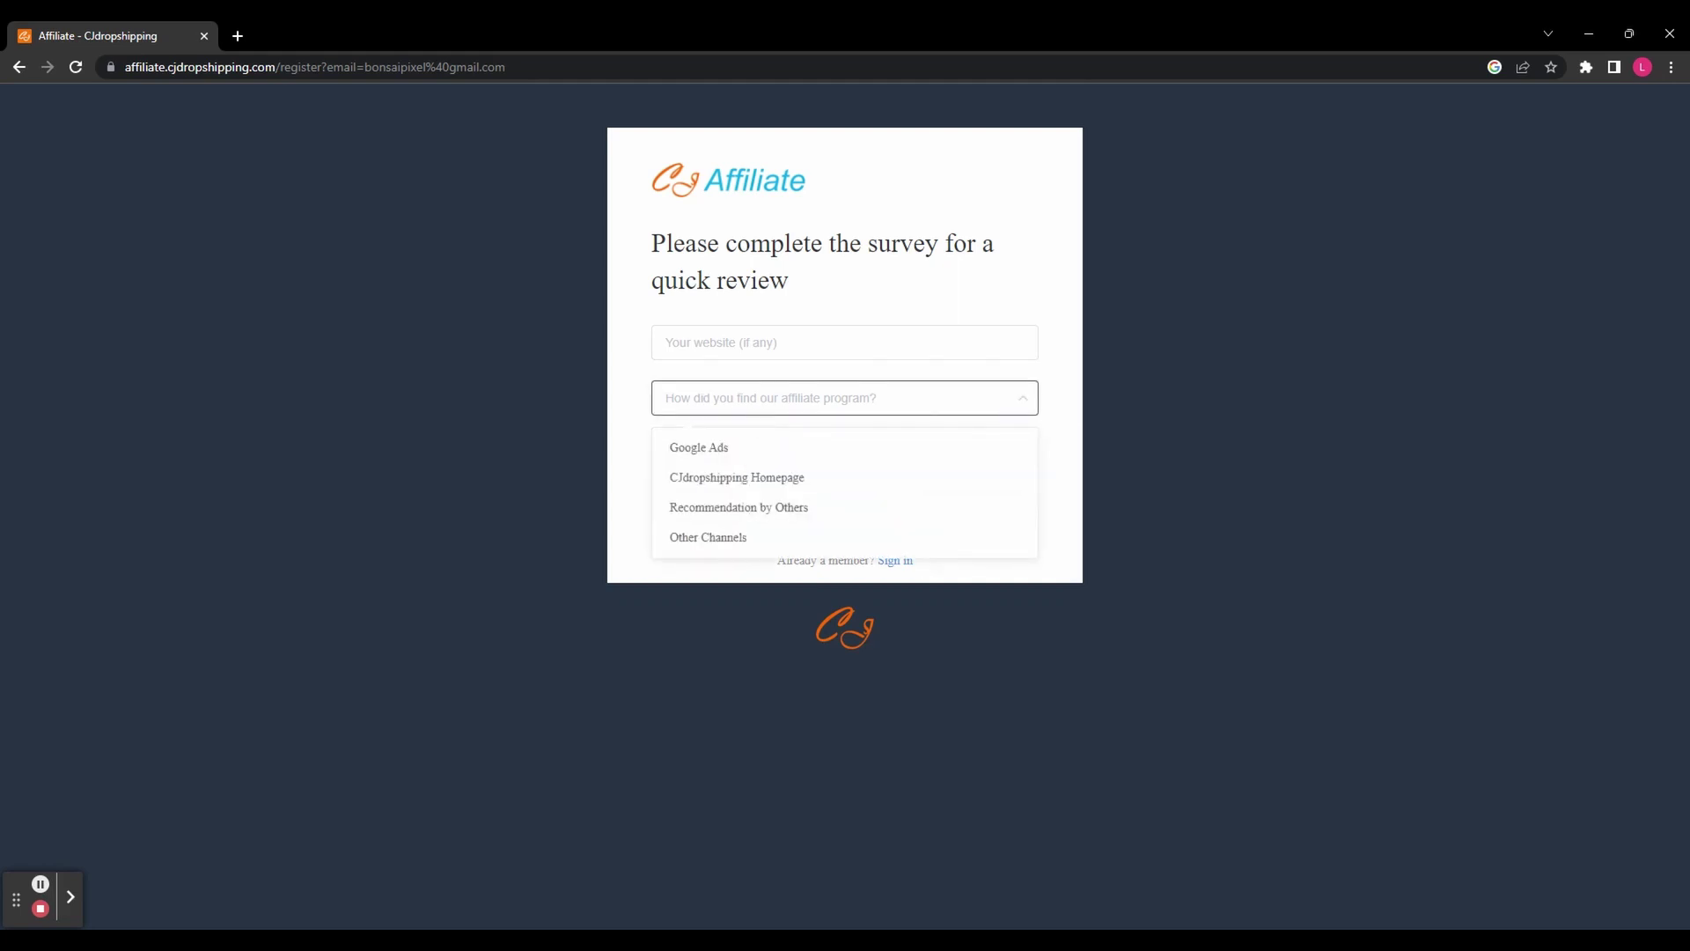
pyautogui.click(747, 535)
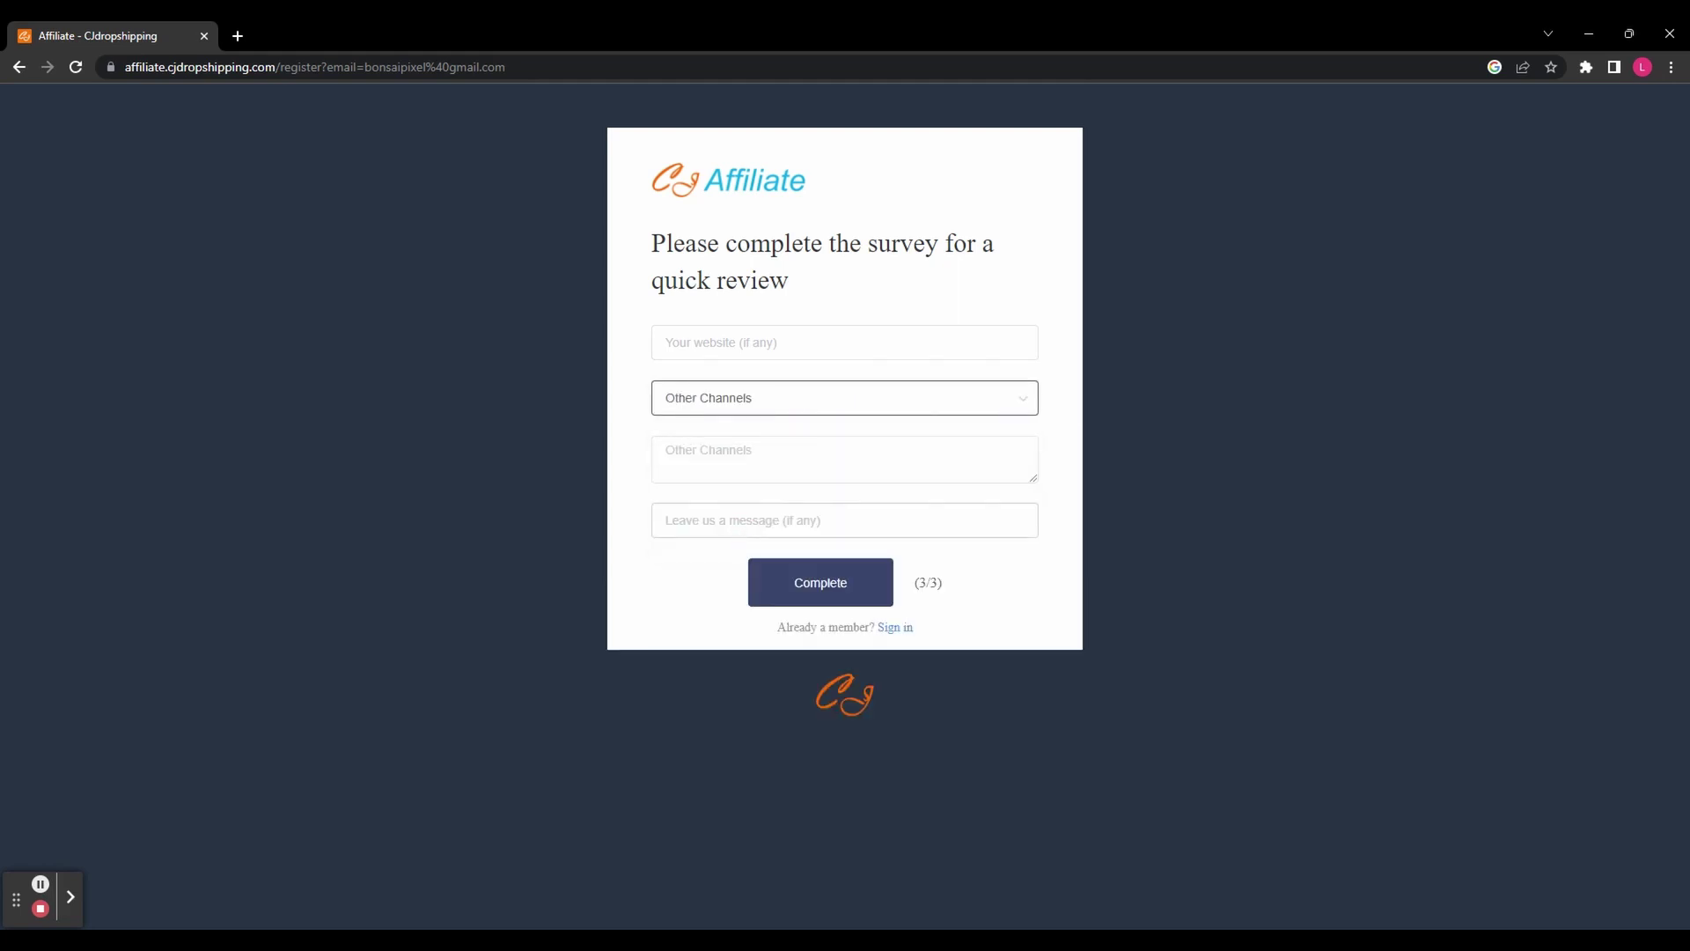
pyautogui.click(749, 400)
pyautogui.click(750, 507)
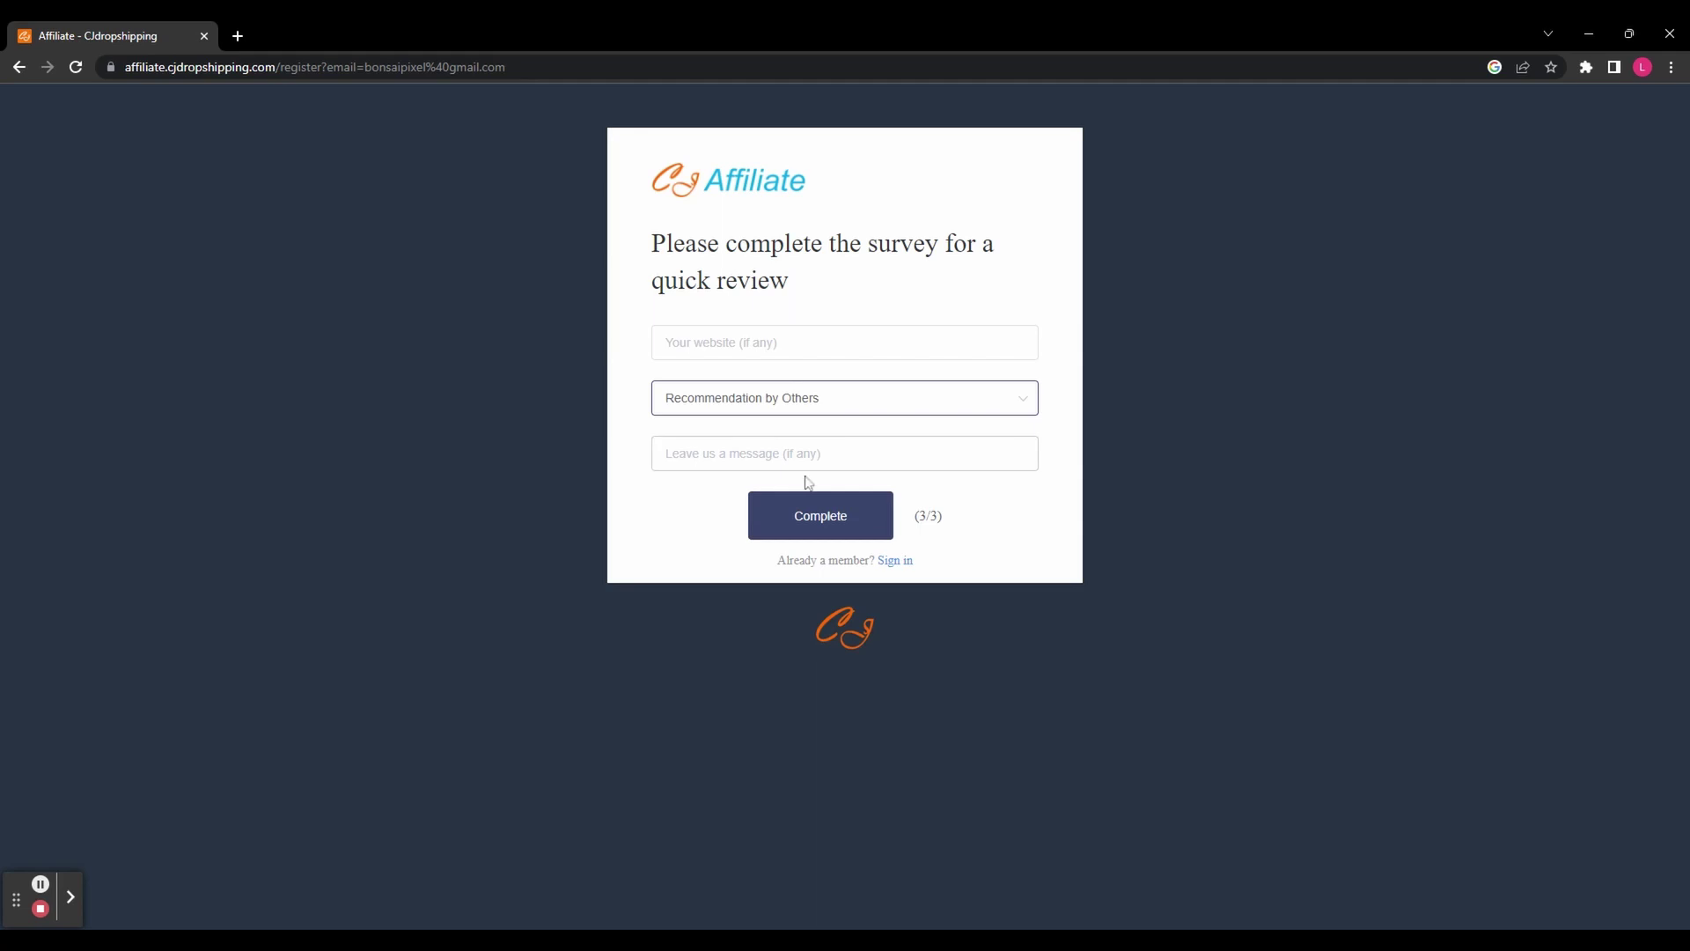
pyautogui.click(822, 519)
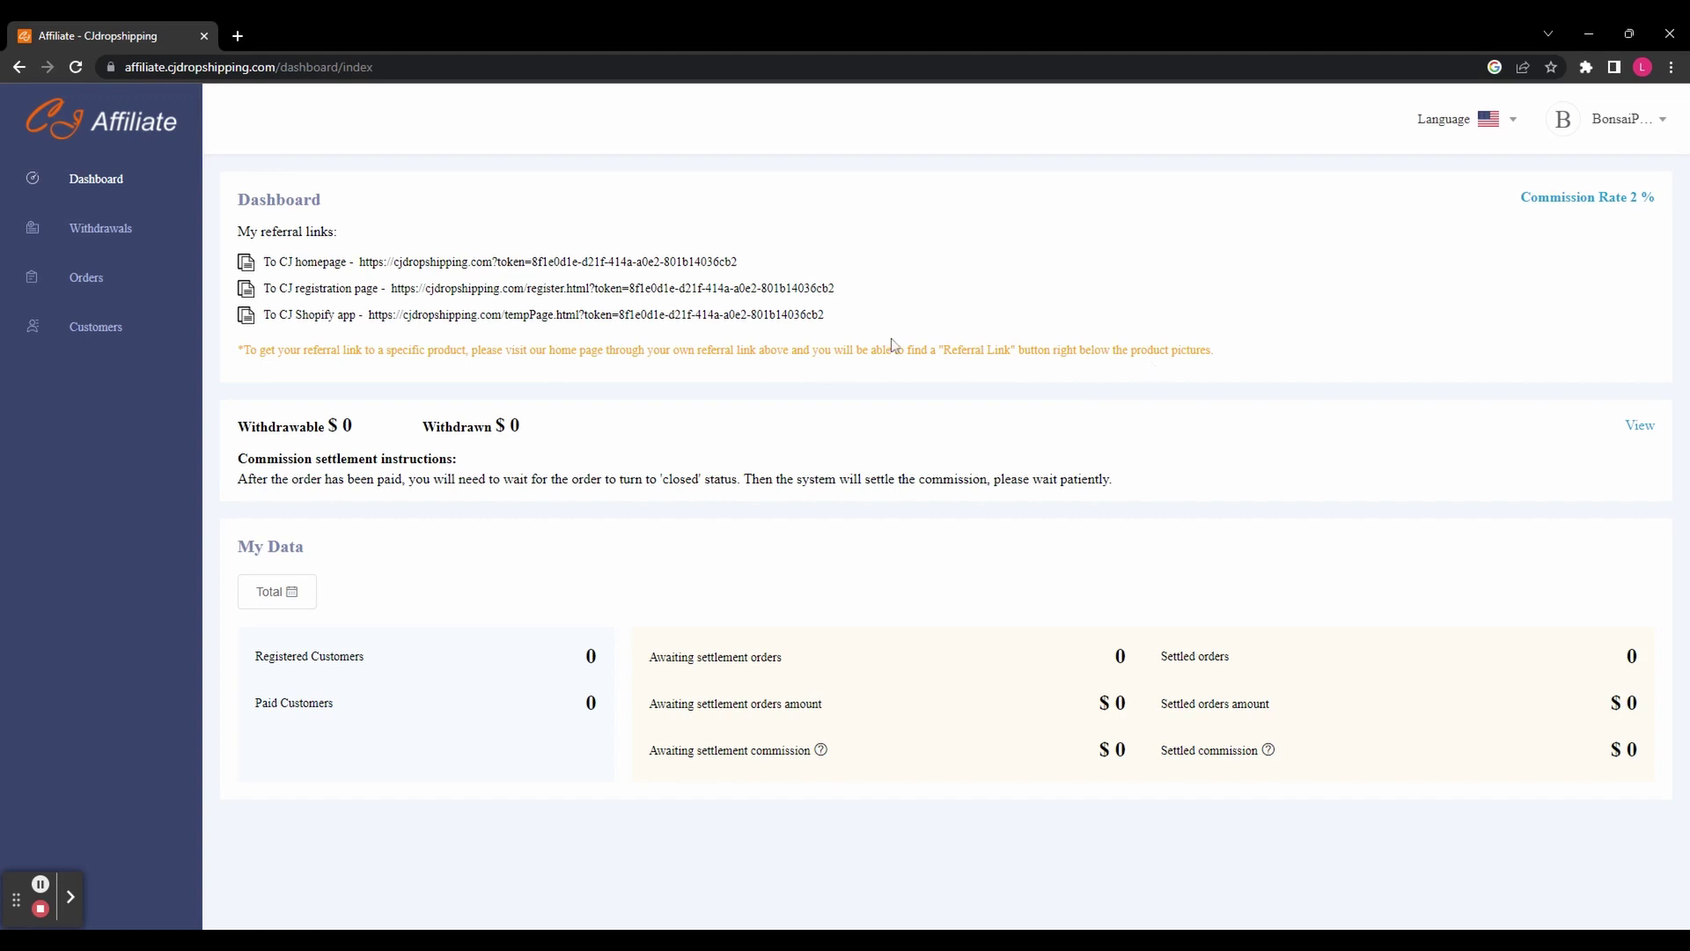
# Load the store via the homepage referral link, then copy the dog cooling vest's referral link.
pyautogui.moveTo(745, 268); pyautogui.dragTo(357, 262)
pyautogui.hotkey('ctrl', 'c')
pyautogui.hotkey('ctrl', 't')
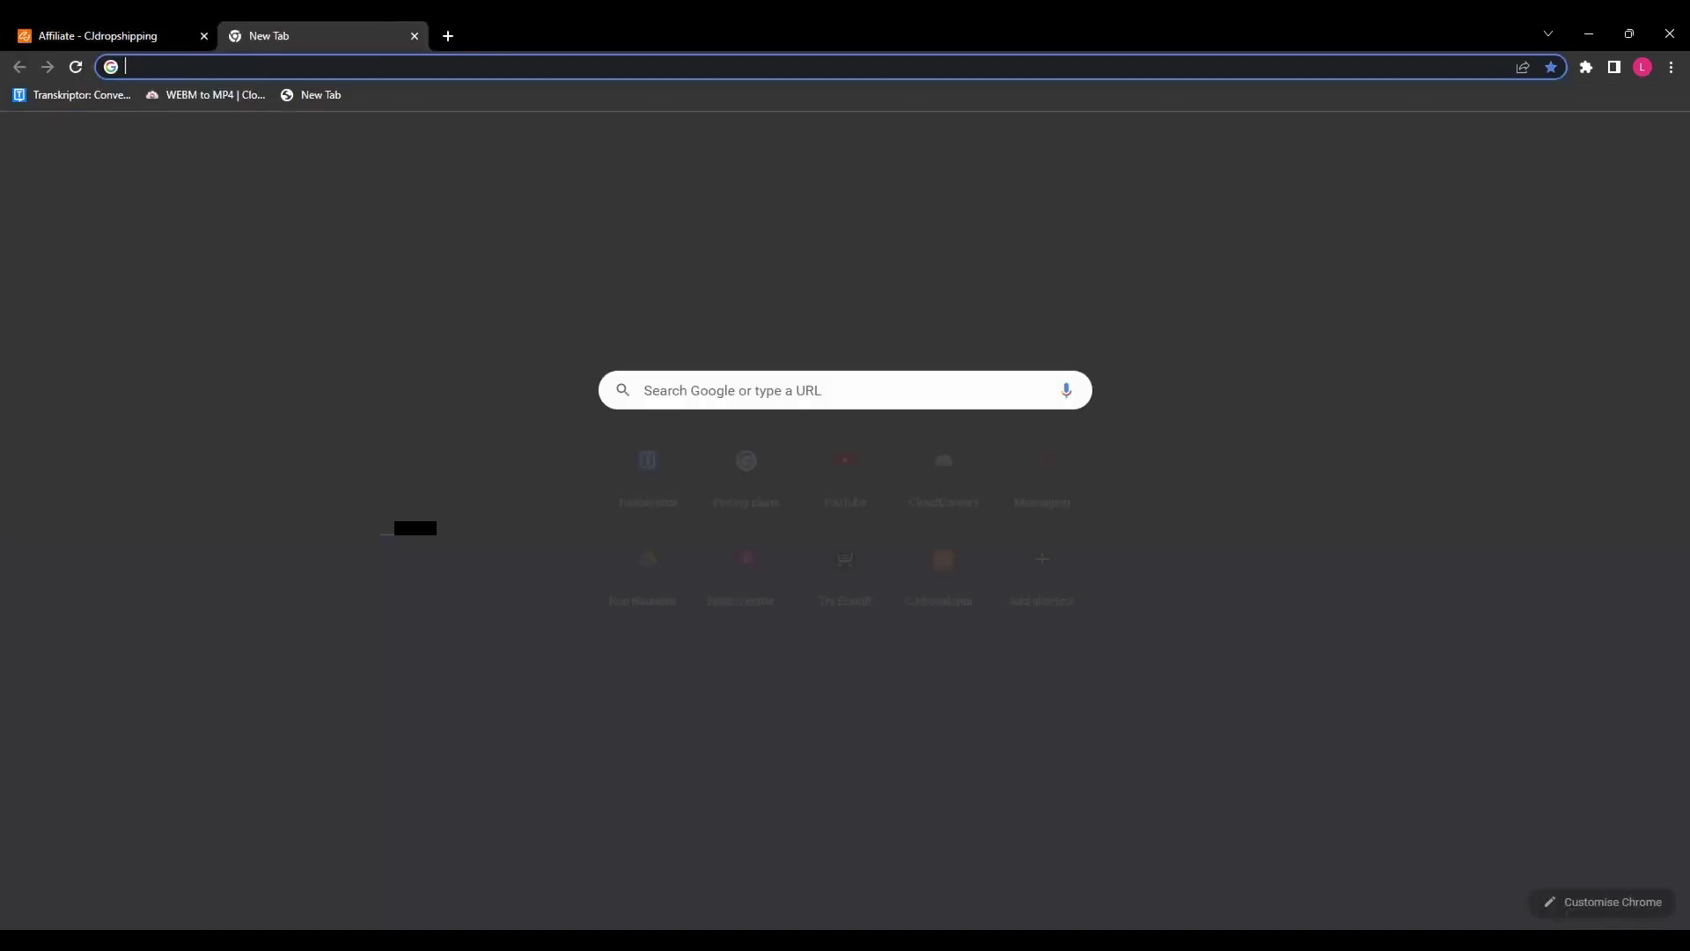
pyautogui.hotkey('ctrl', 'v')
pyautogui.press('Return')
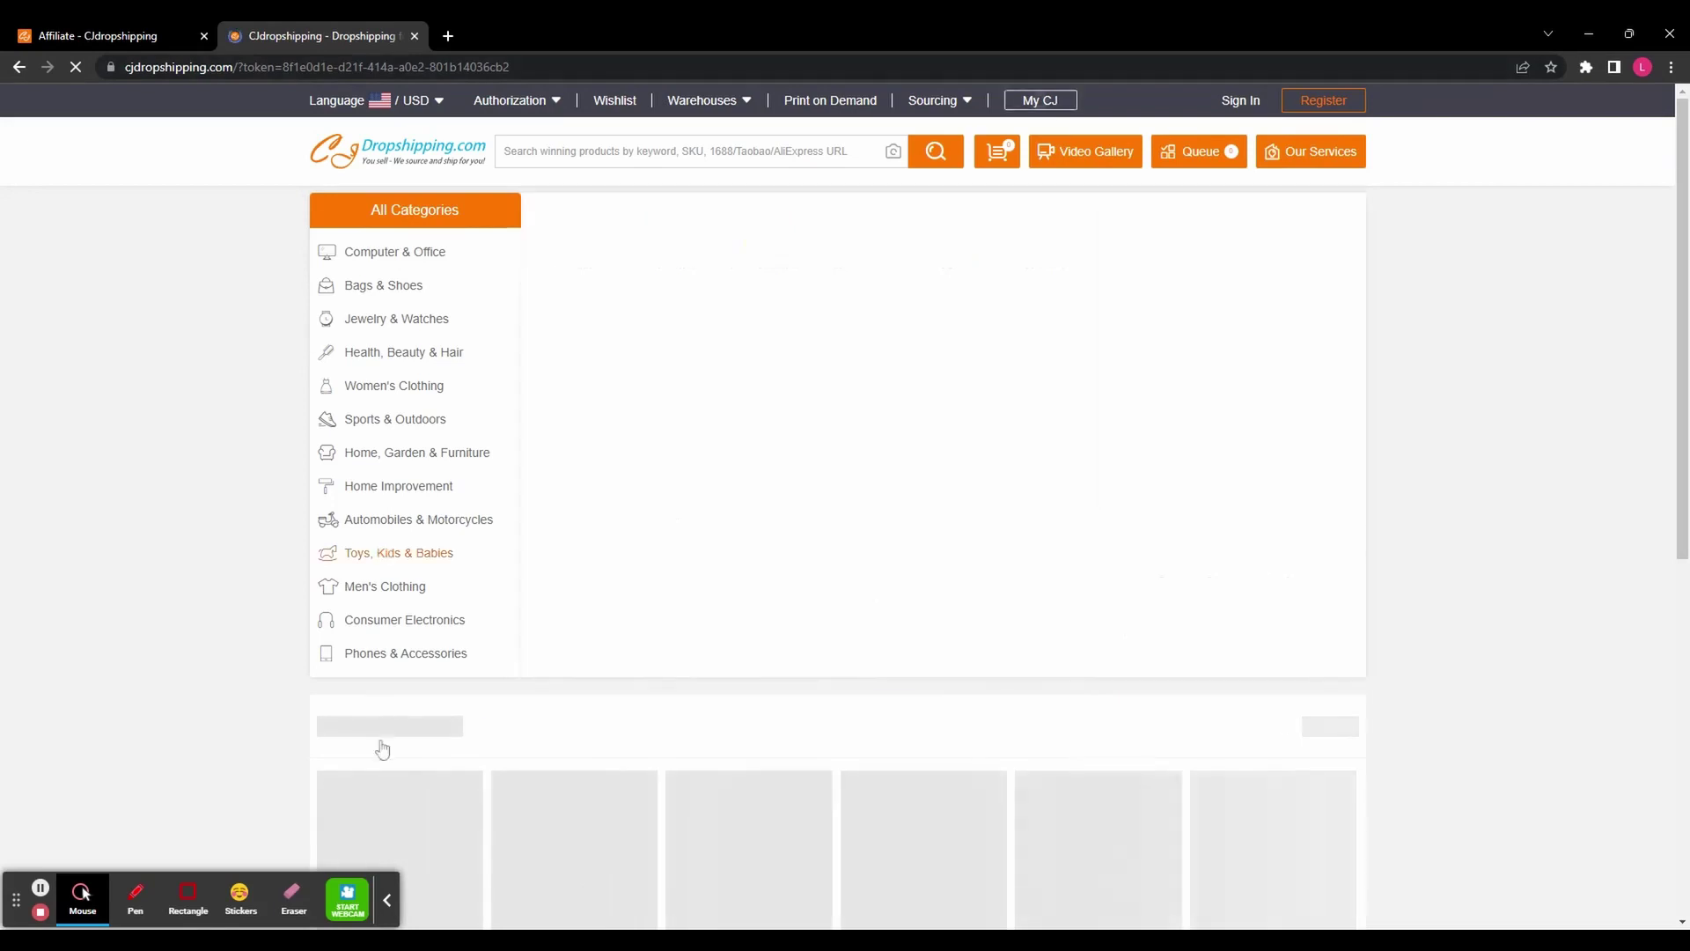
pyautogui.scroll(-1, 1444, 628)
pyautogui.scroll(-1, 1479, 629)
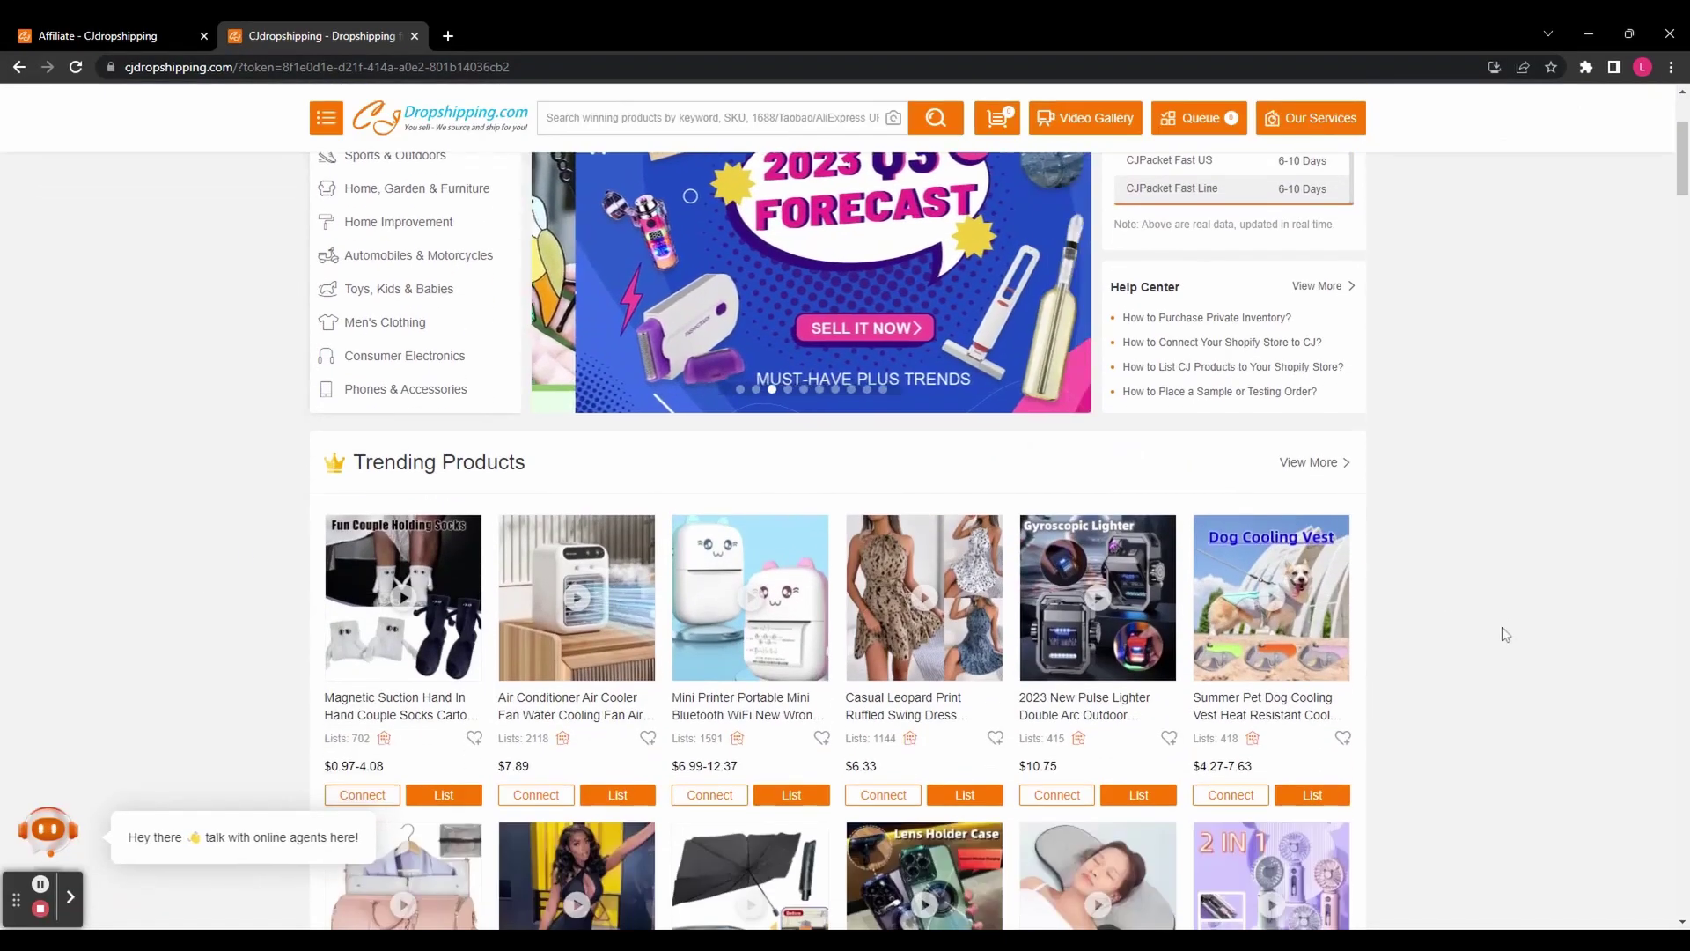
pyautogui.scroll(-1, 1502, 631)
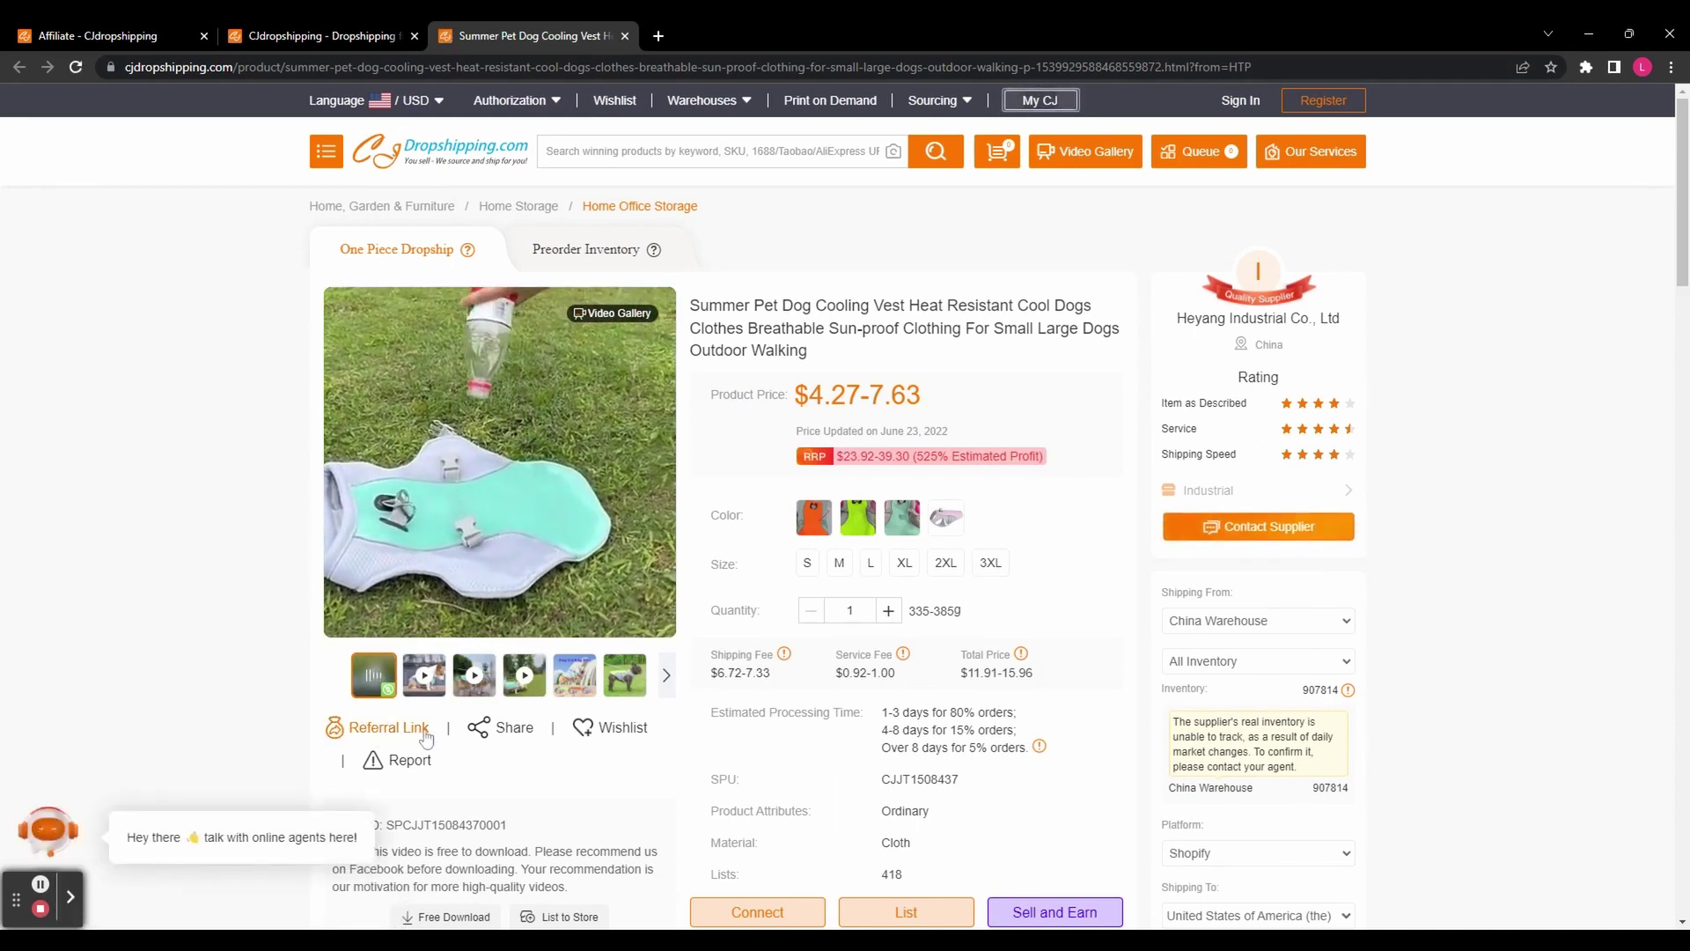
pyautogui.click(411, 737)
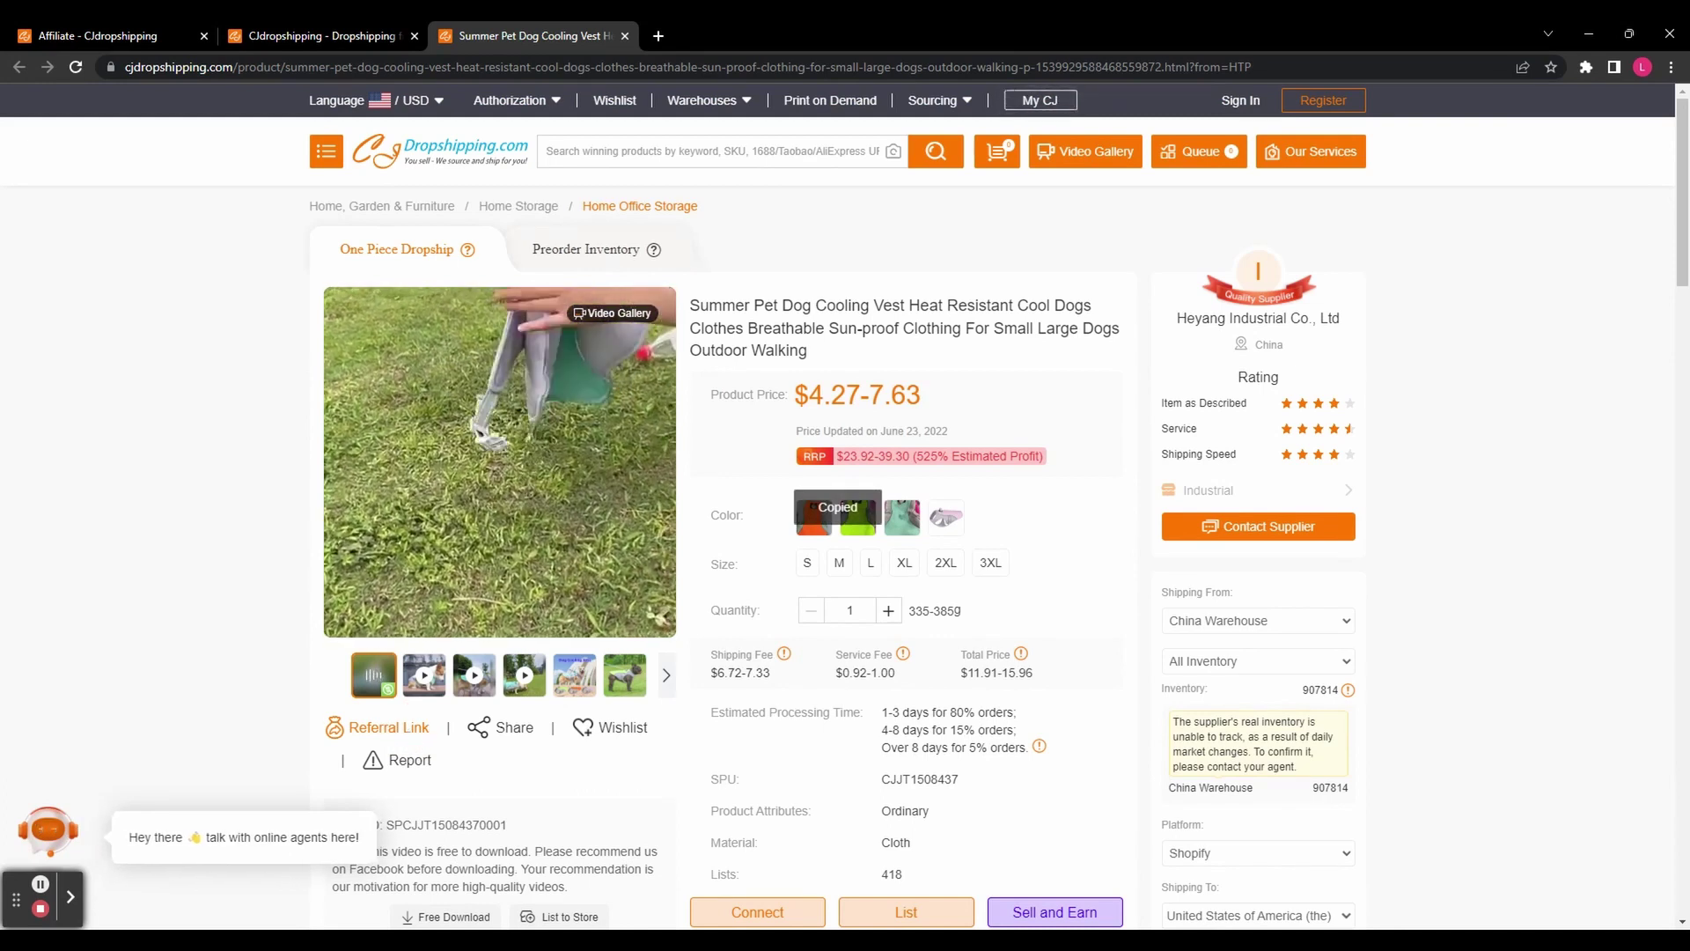
pyautogui.click(396, 729)
pyautogui.moveTo(904, 654)
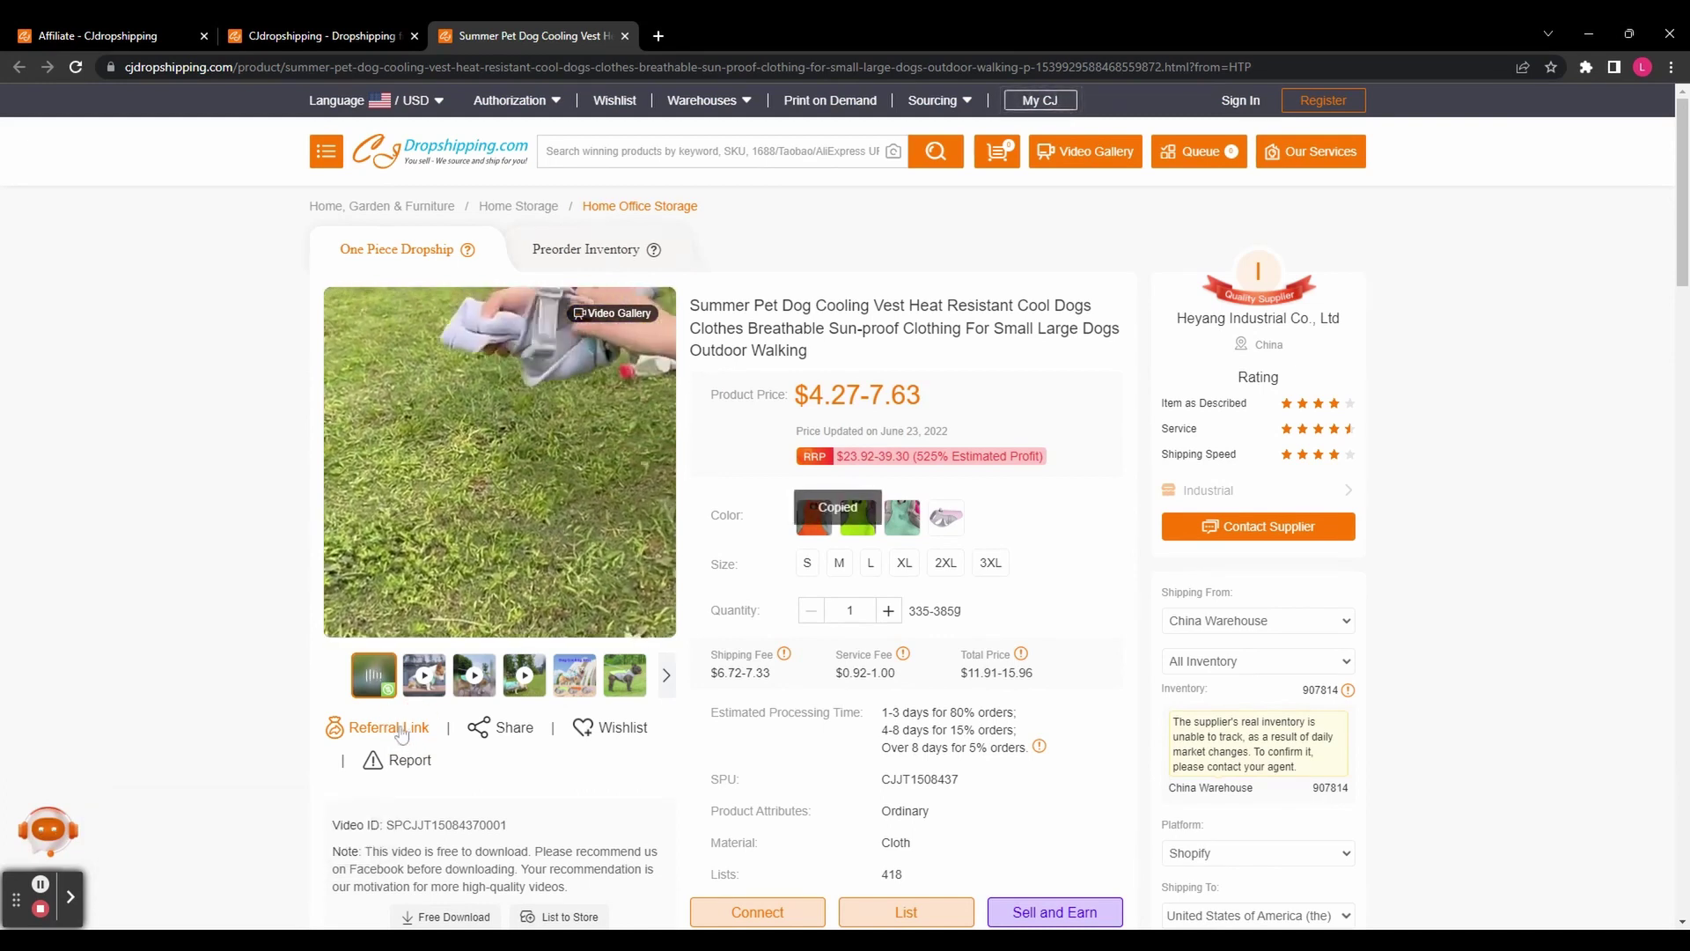
pyautogui.scroll(-1, 397, 729)
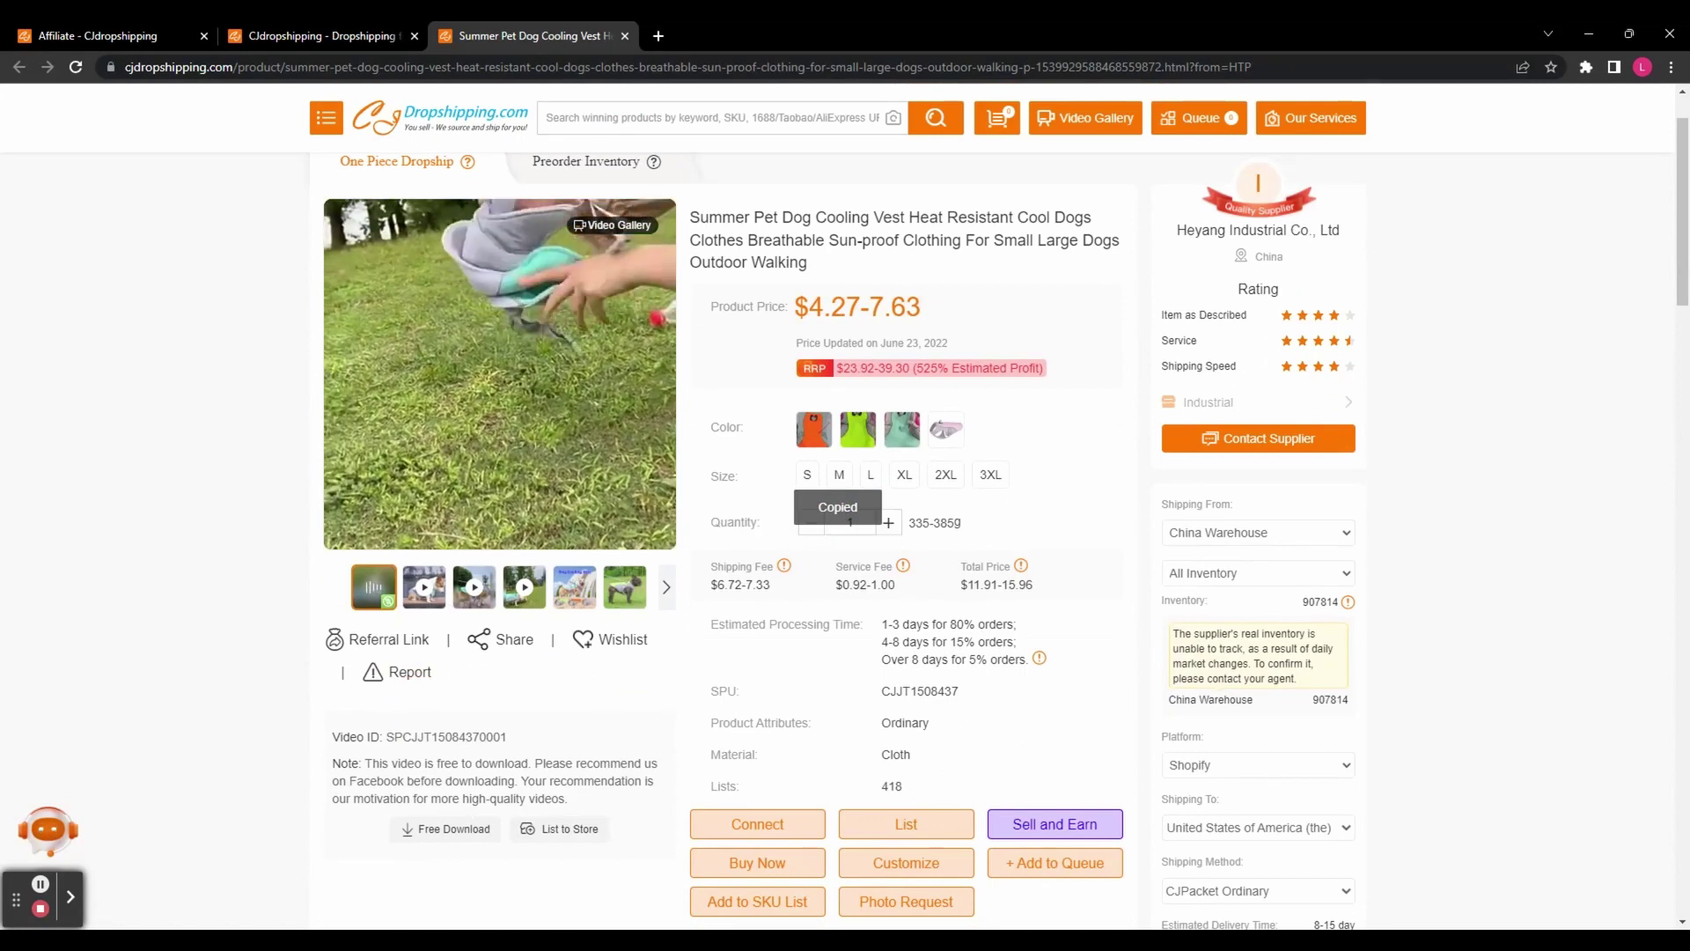
pyautogui.scroll(1, 587, 538)
# Load the copied dog cooling vest referral link in a new browser tab.
pyautogui.click(656, 36)
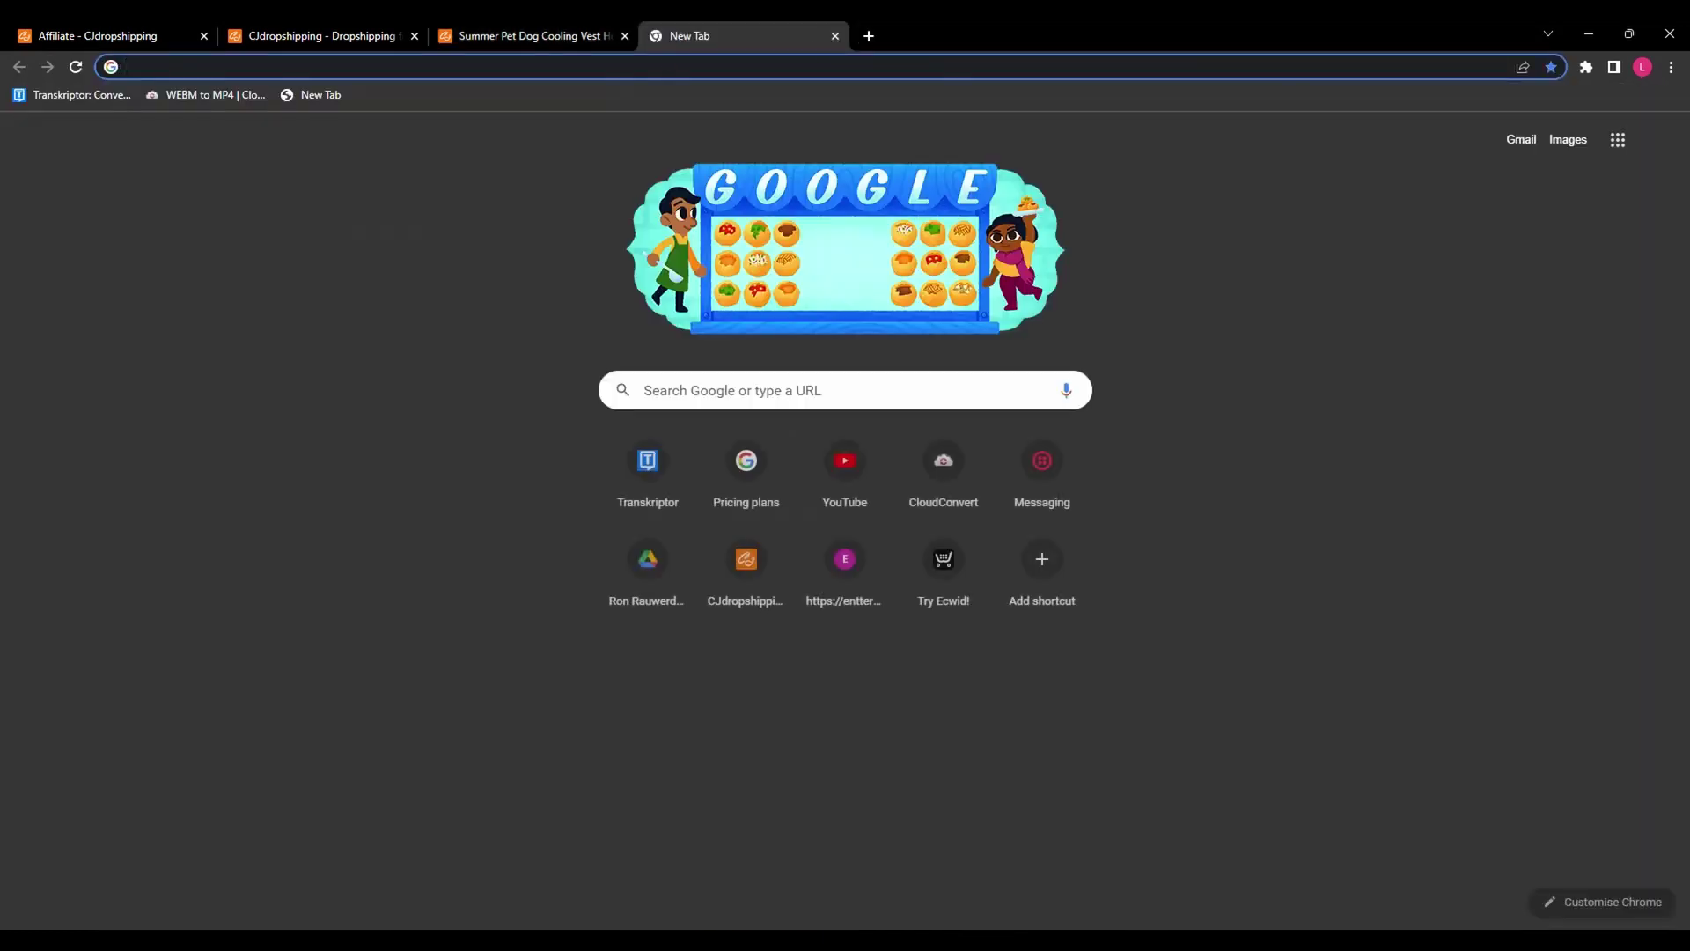
pyautogui.hotkey('ctrl', 'v')
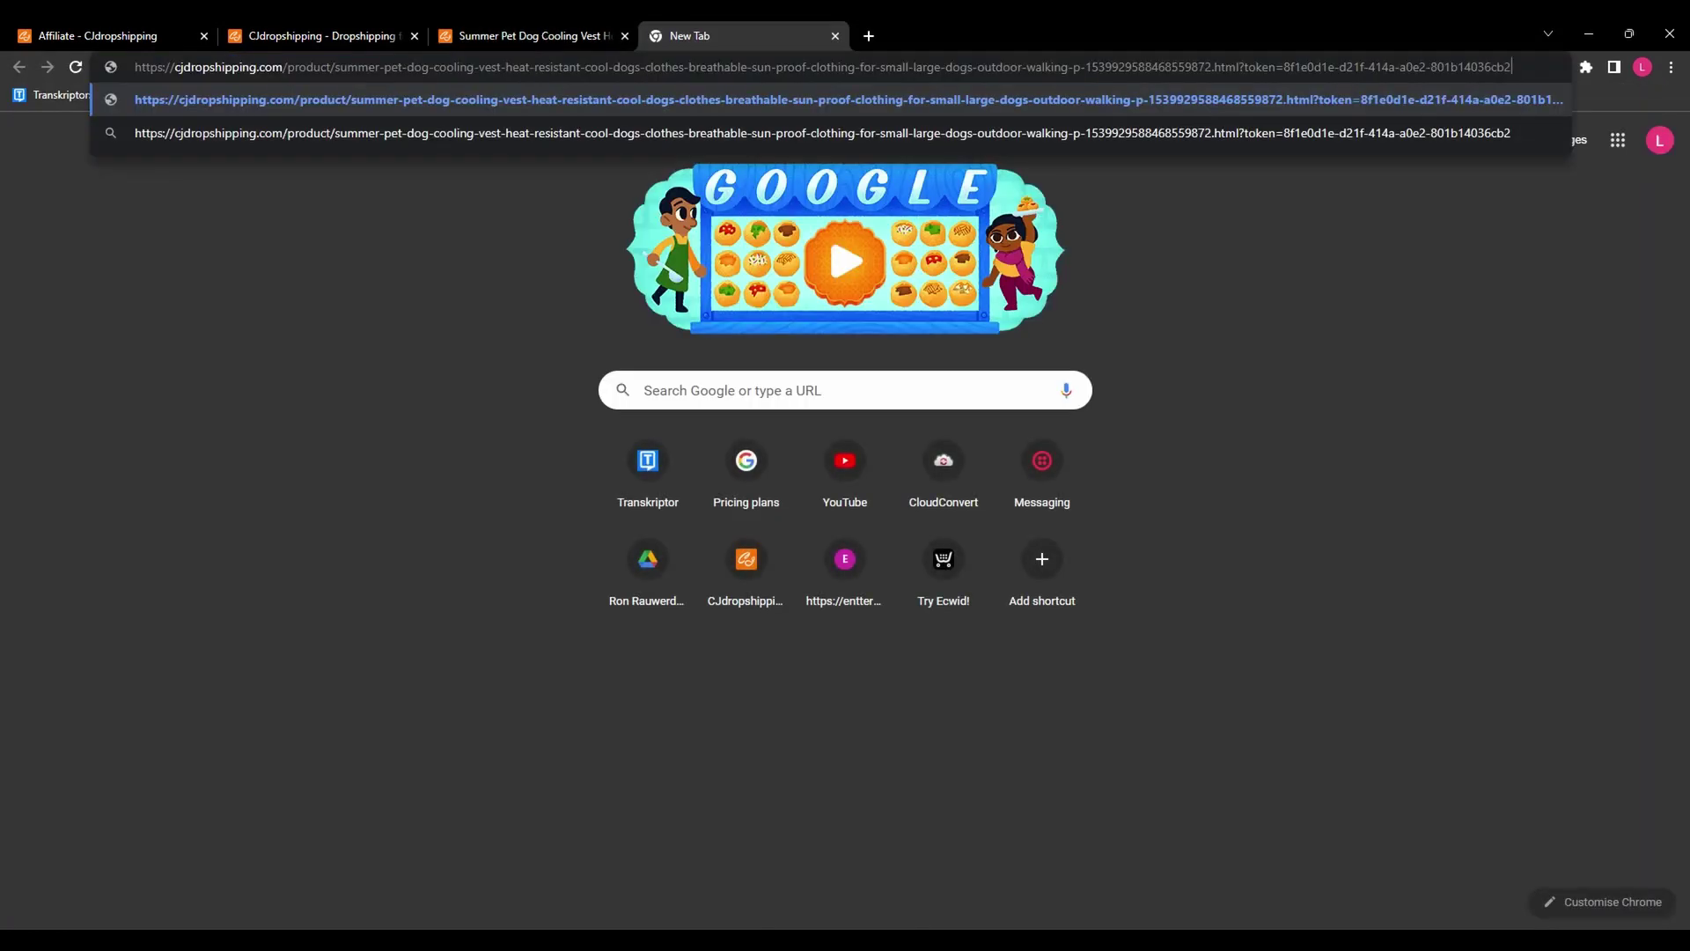
pyautogui.press('Return')
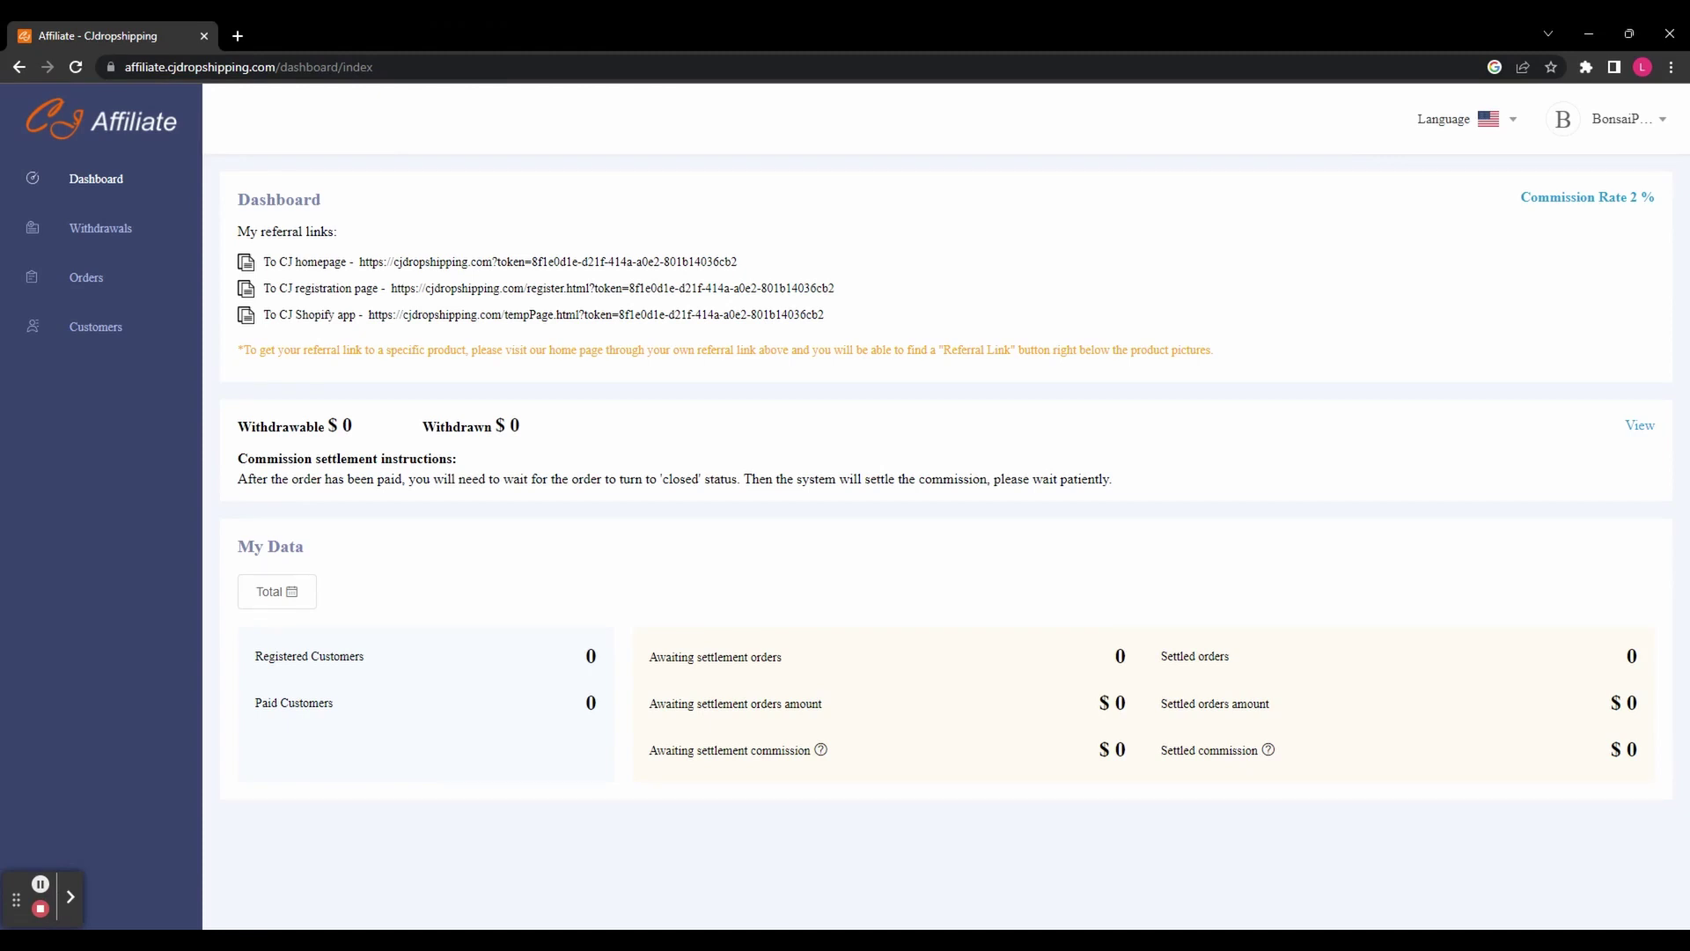
# Open the Withdrawals page, which shows no records and 0/10 paid customers.
pyautogui.click(120, 247)
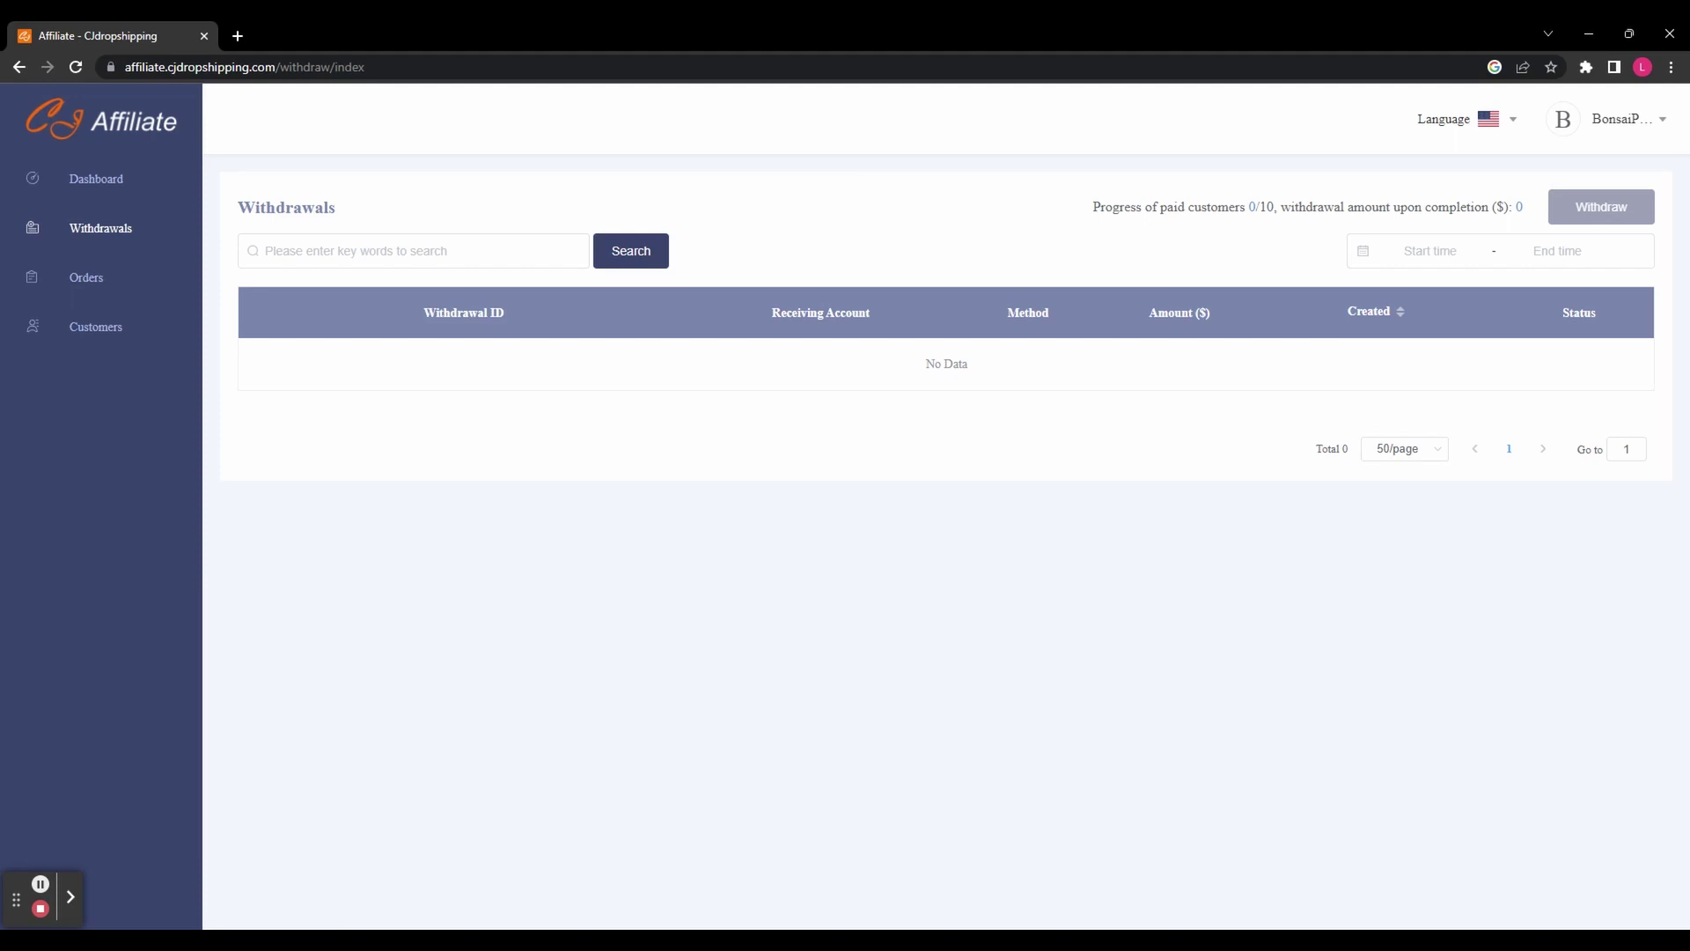
pyautogui.click(1577, 219)
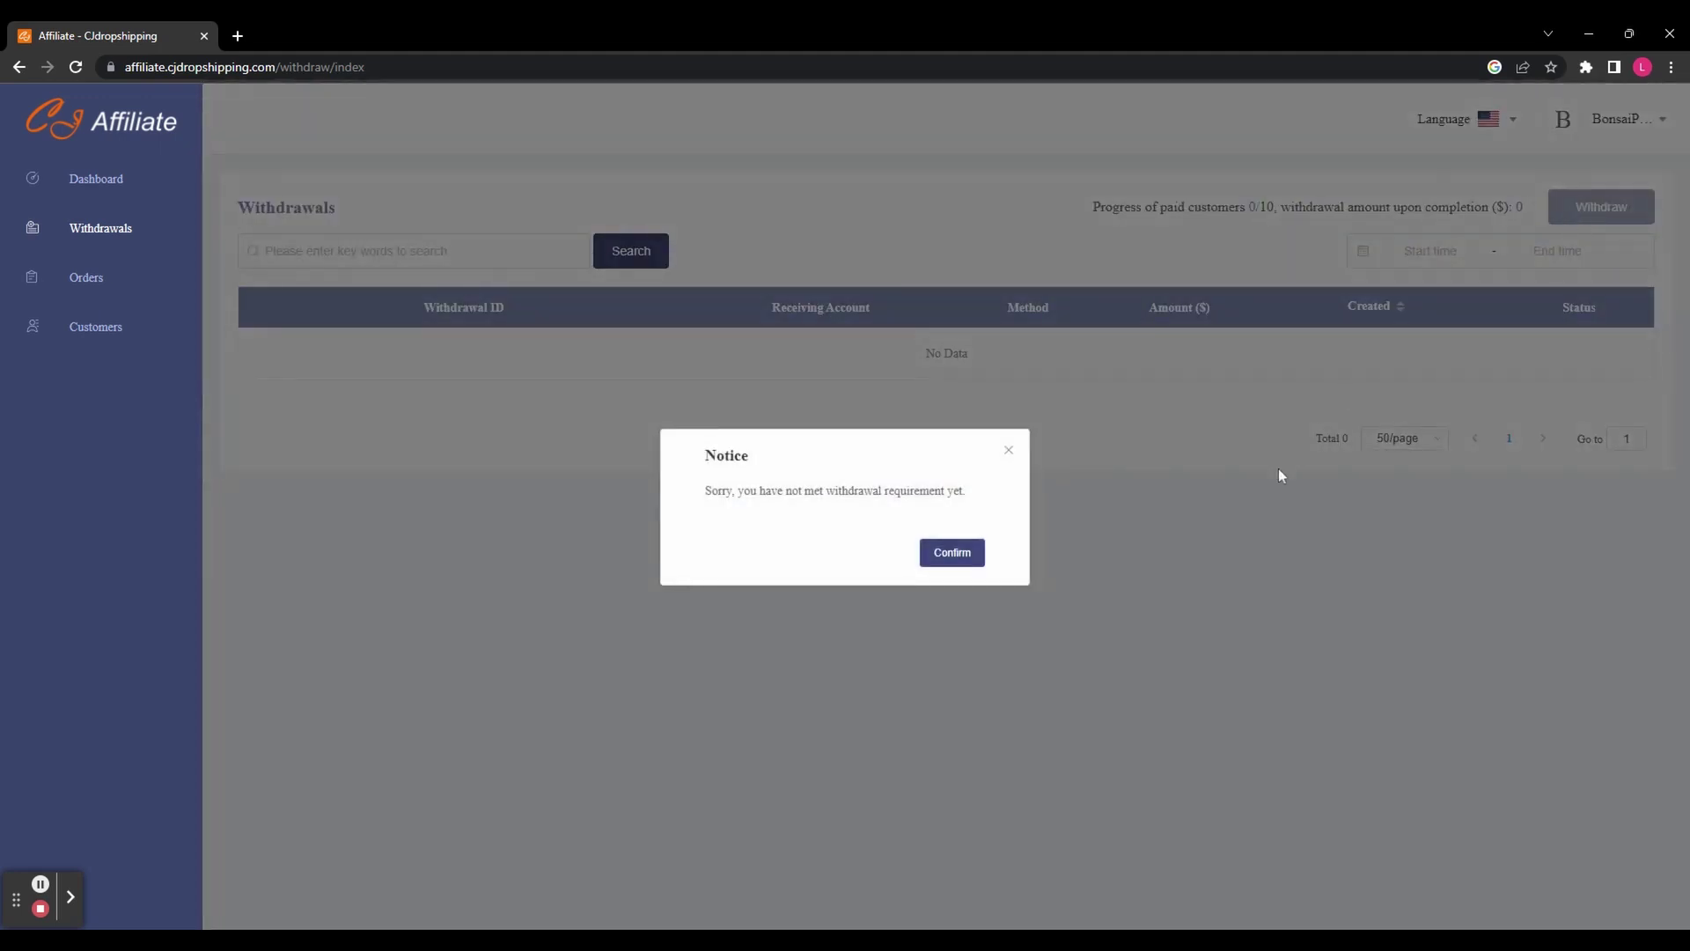
pyautogui.click(946, 555)
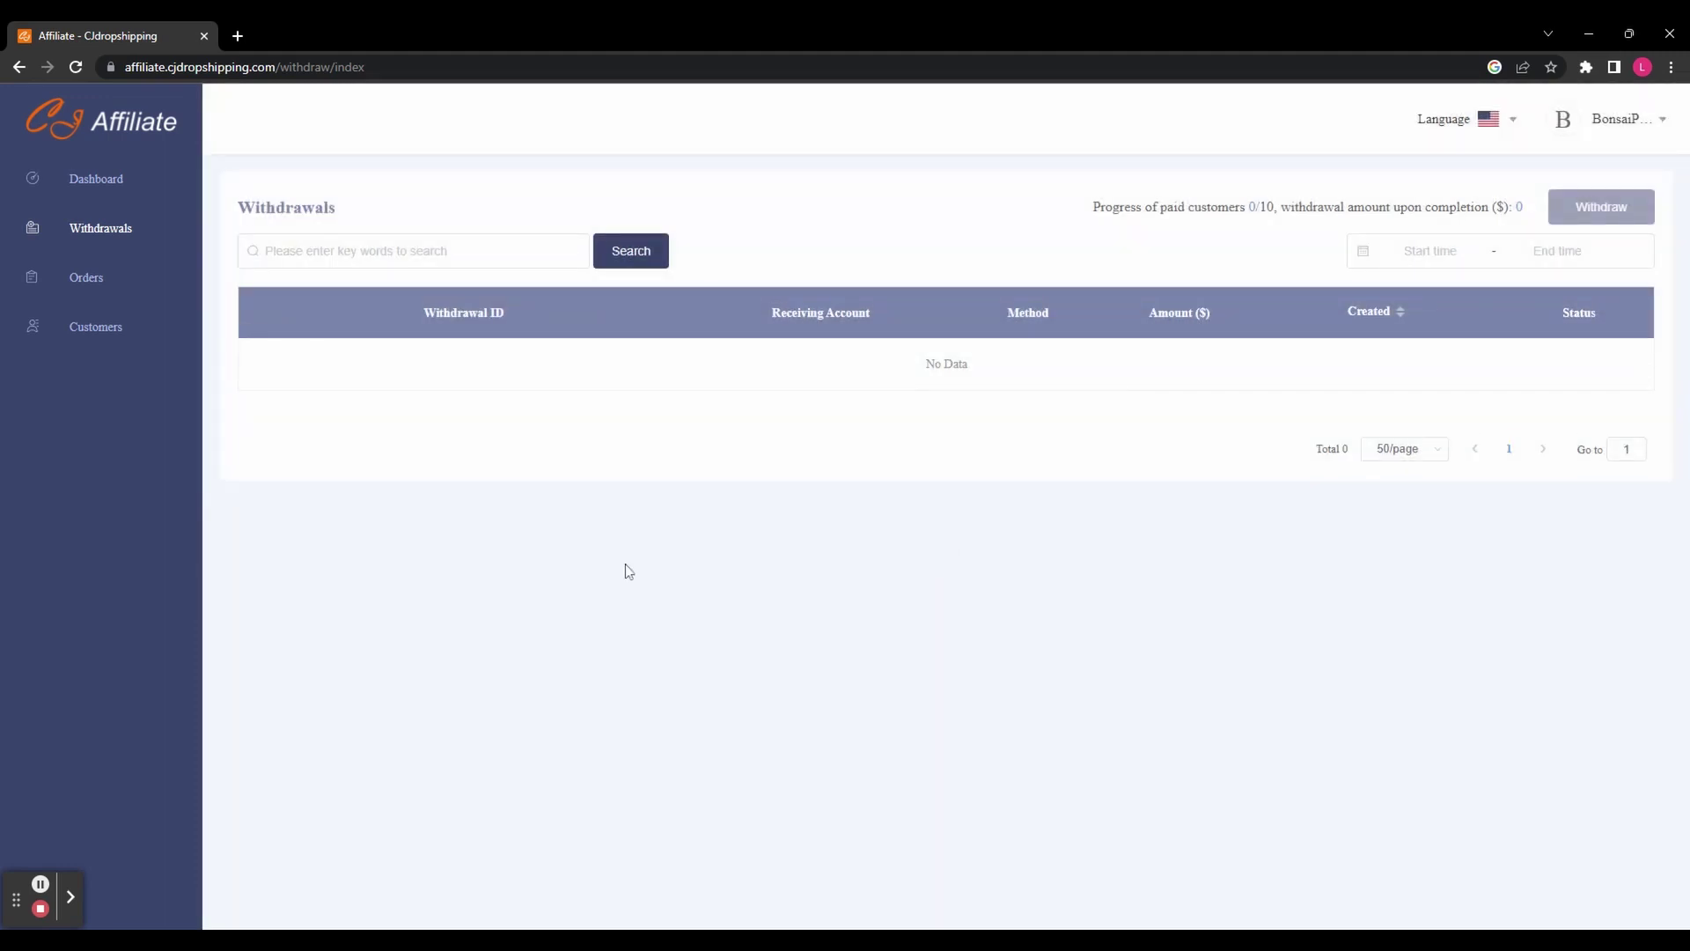
# Check the empty Orders and Customers sections, then return to the Dashboard.
pyautogui.click(137, 290)
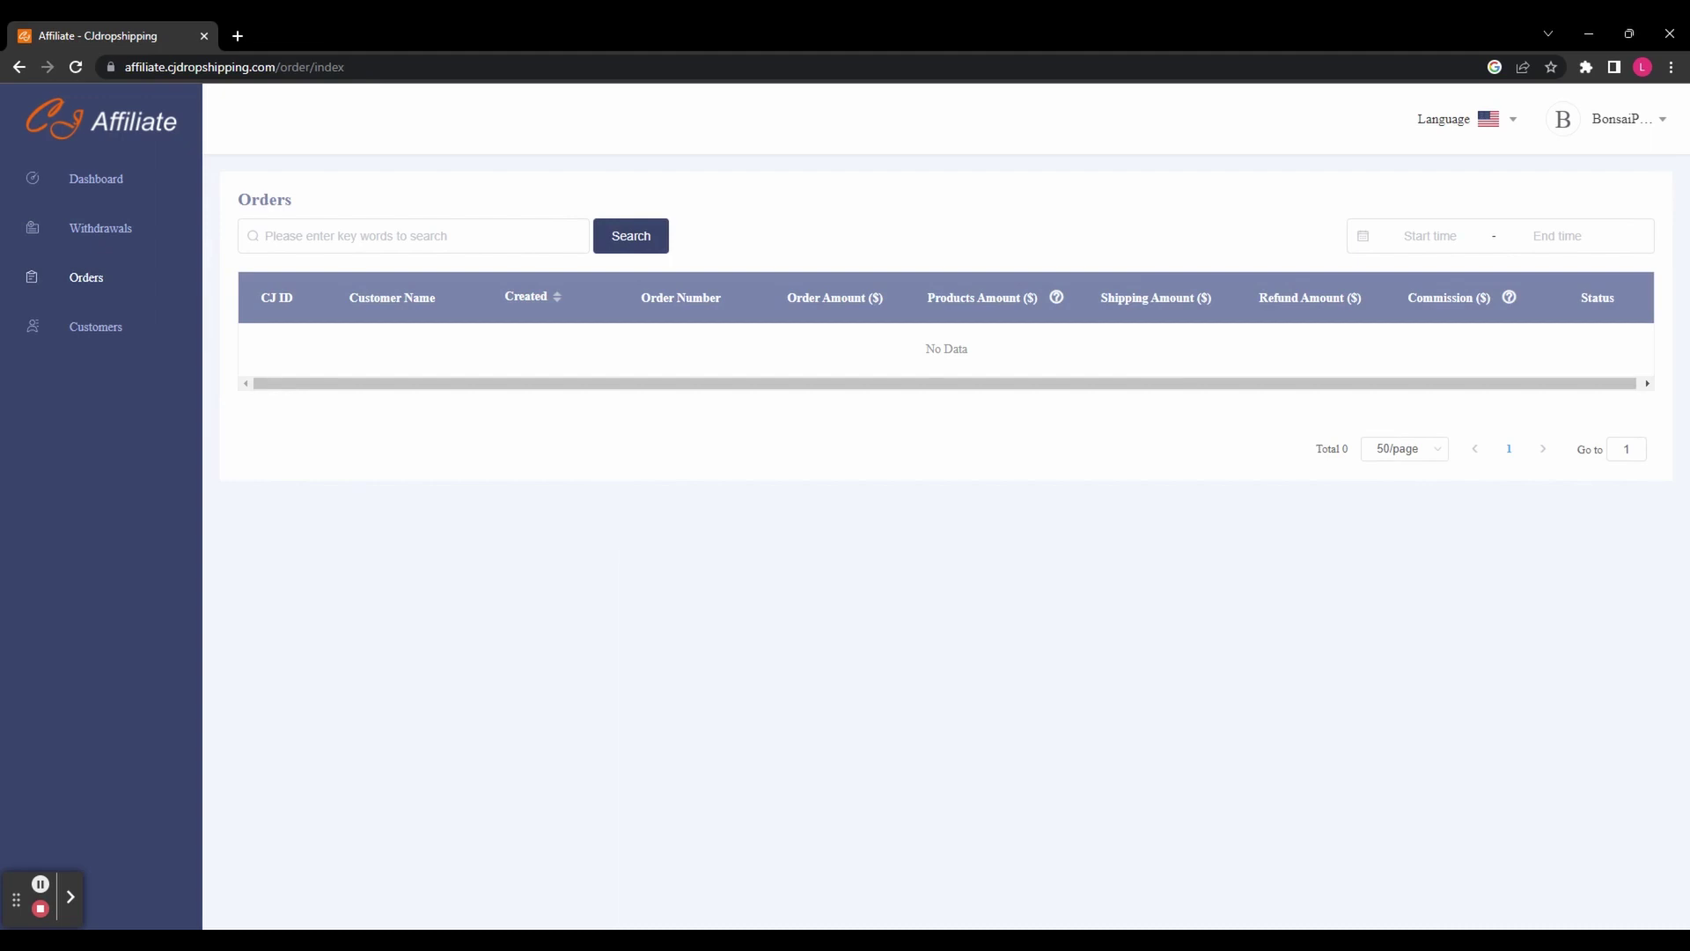
pyautogui.click(118, 332)
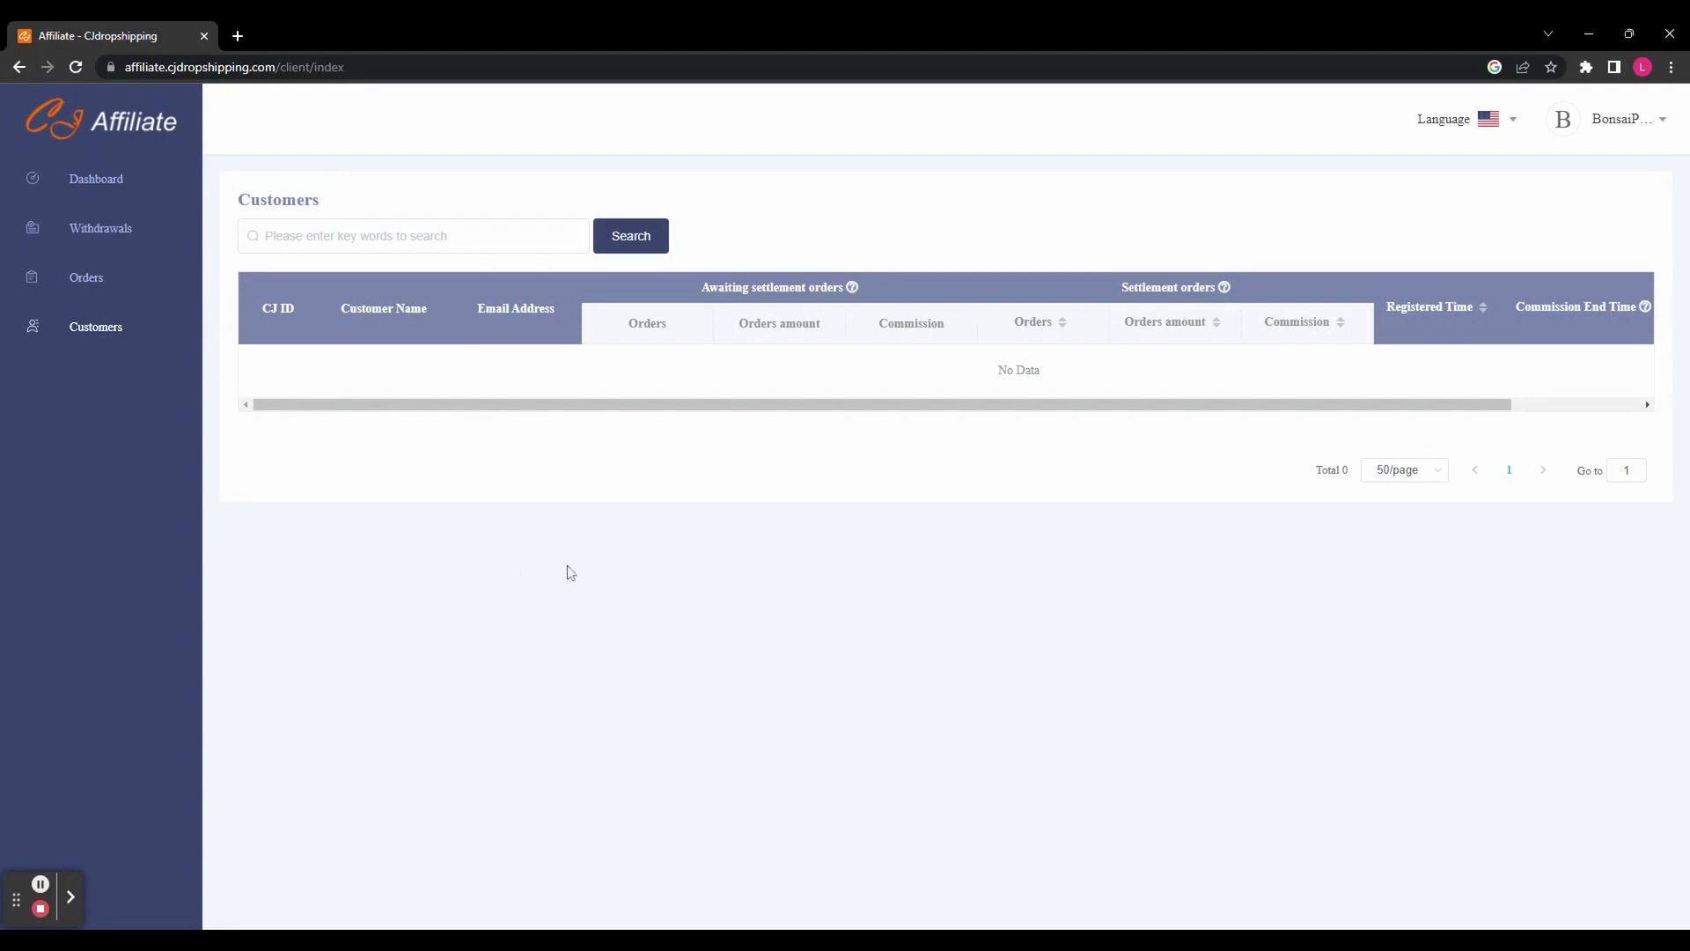
pyautogui.click(146, 199)
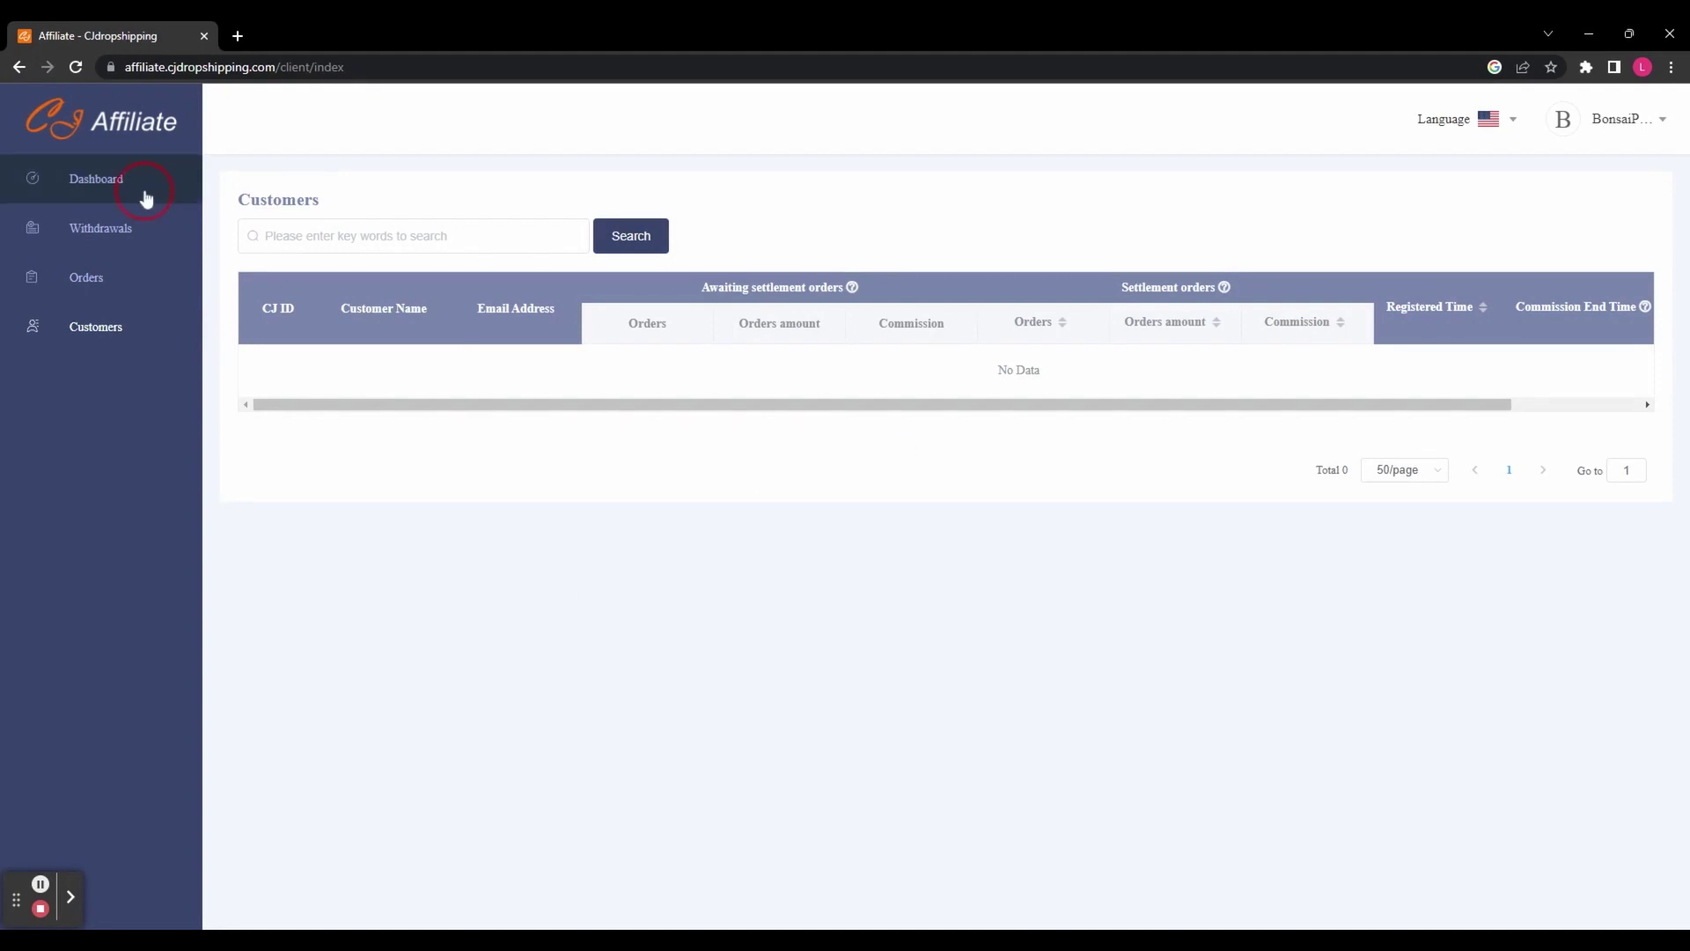